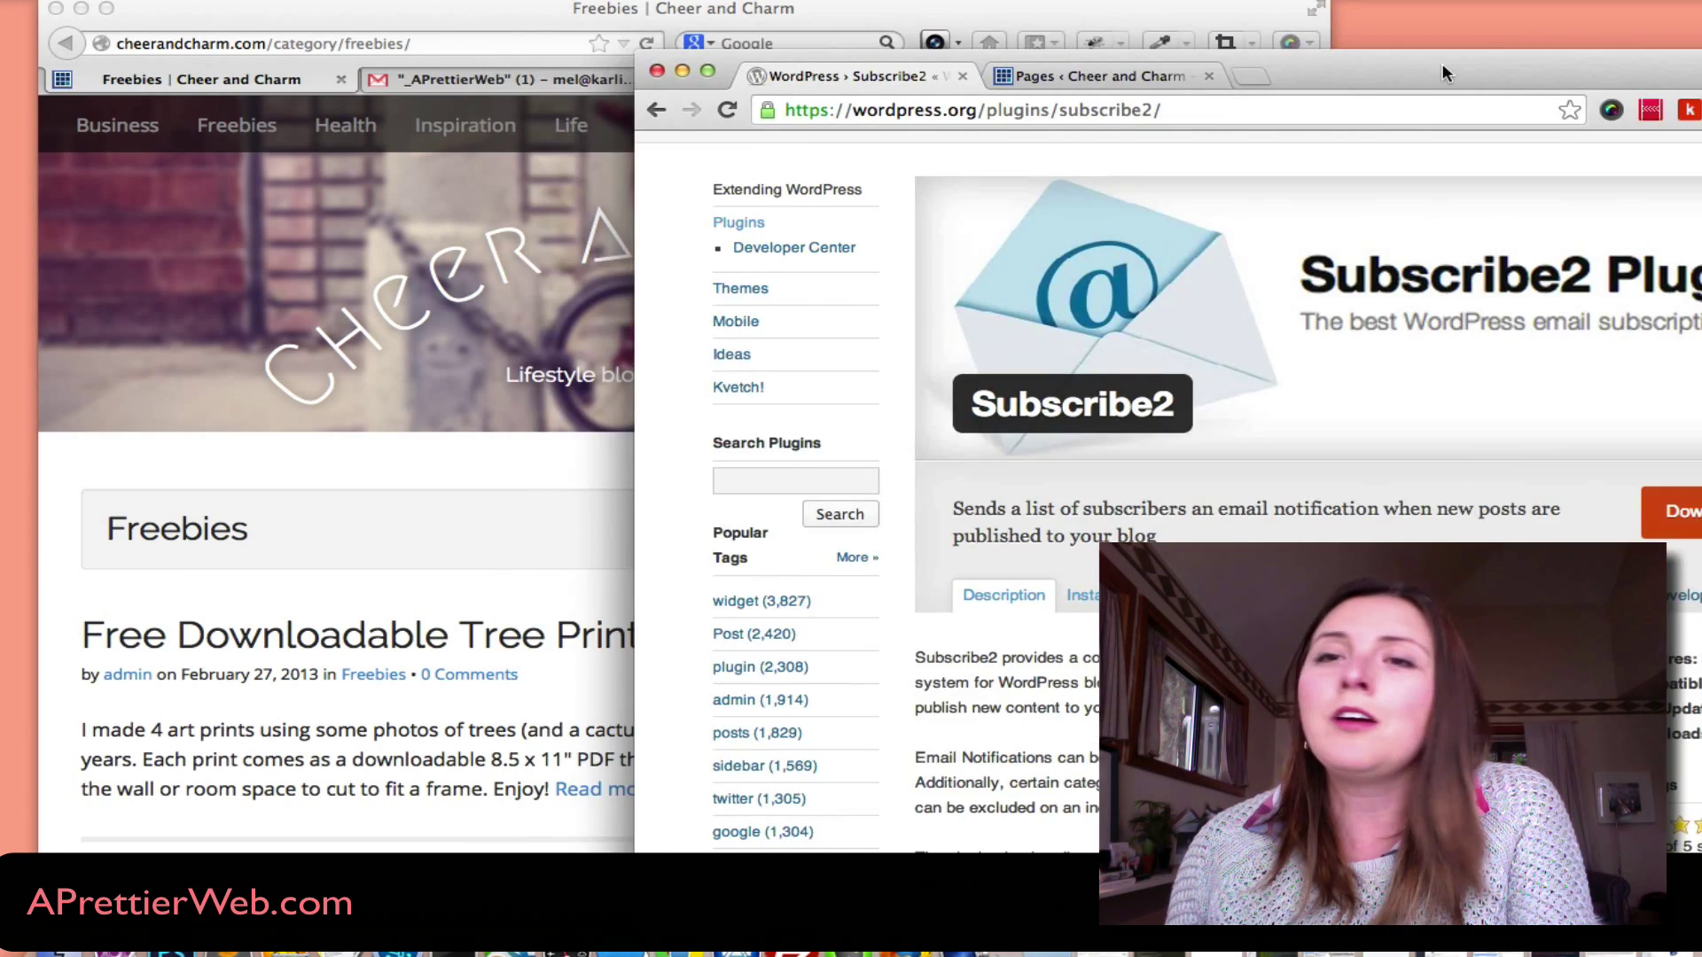
Step: Reposition the browser window and go from the admin Pages list to Plugins > Installed Plugins
{"action": "left_click_drag", "start_coordinate": [1443, 62], "coordinate": [1000, 18]}
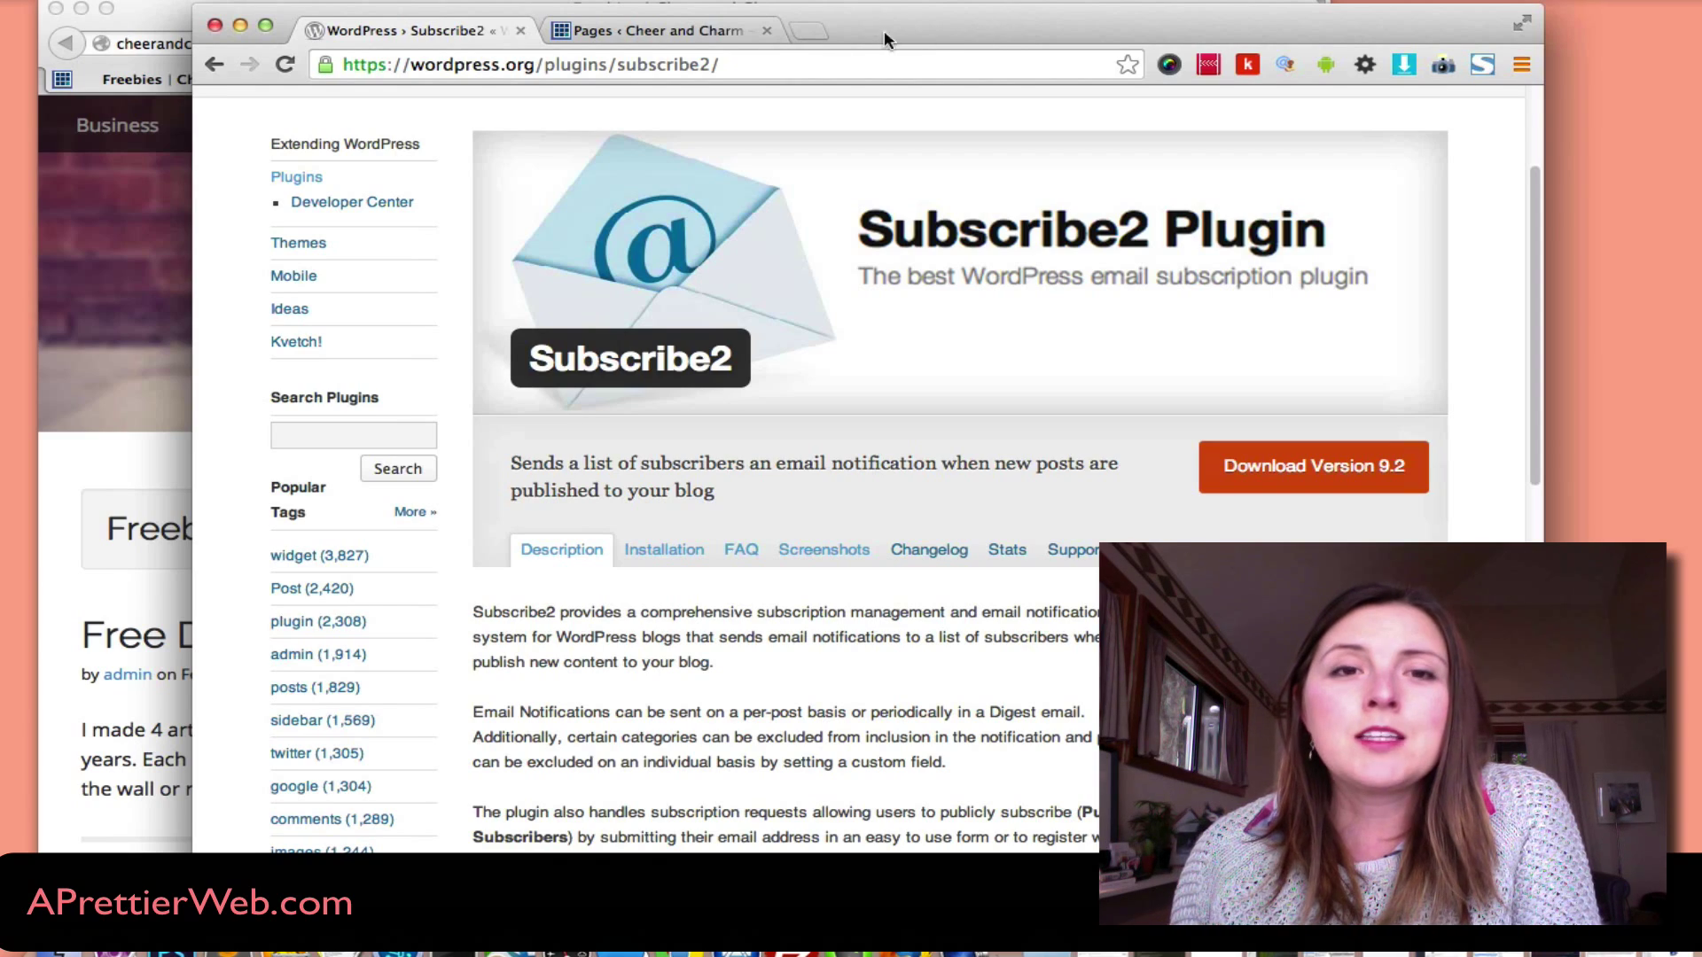
{"action": "left_click_drag", "start_coordinate": [845, 19], "coordinate": [884, 16]}
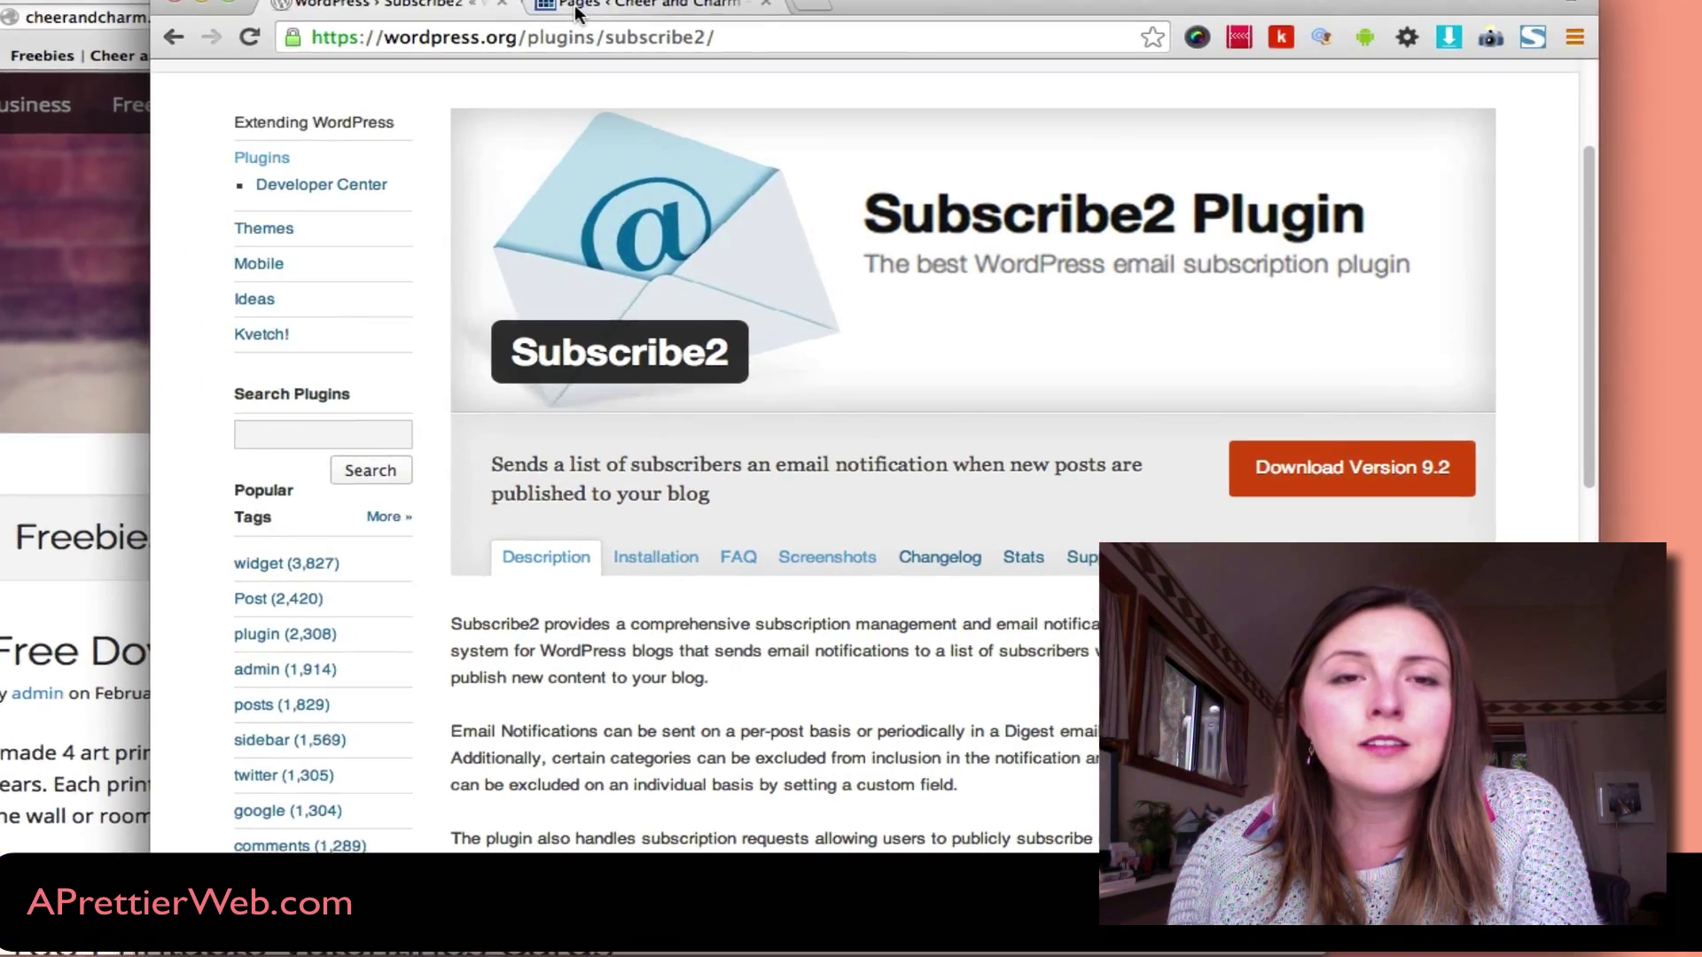
{"action": "left_click", "coordinate": [629, 30]}
{"action": "mouse_move", "coordinate": [574, 313]}
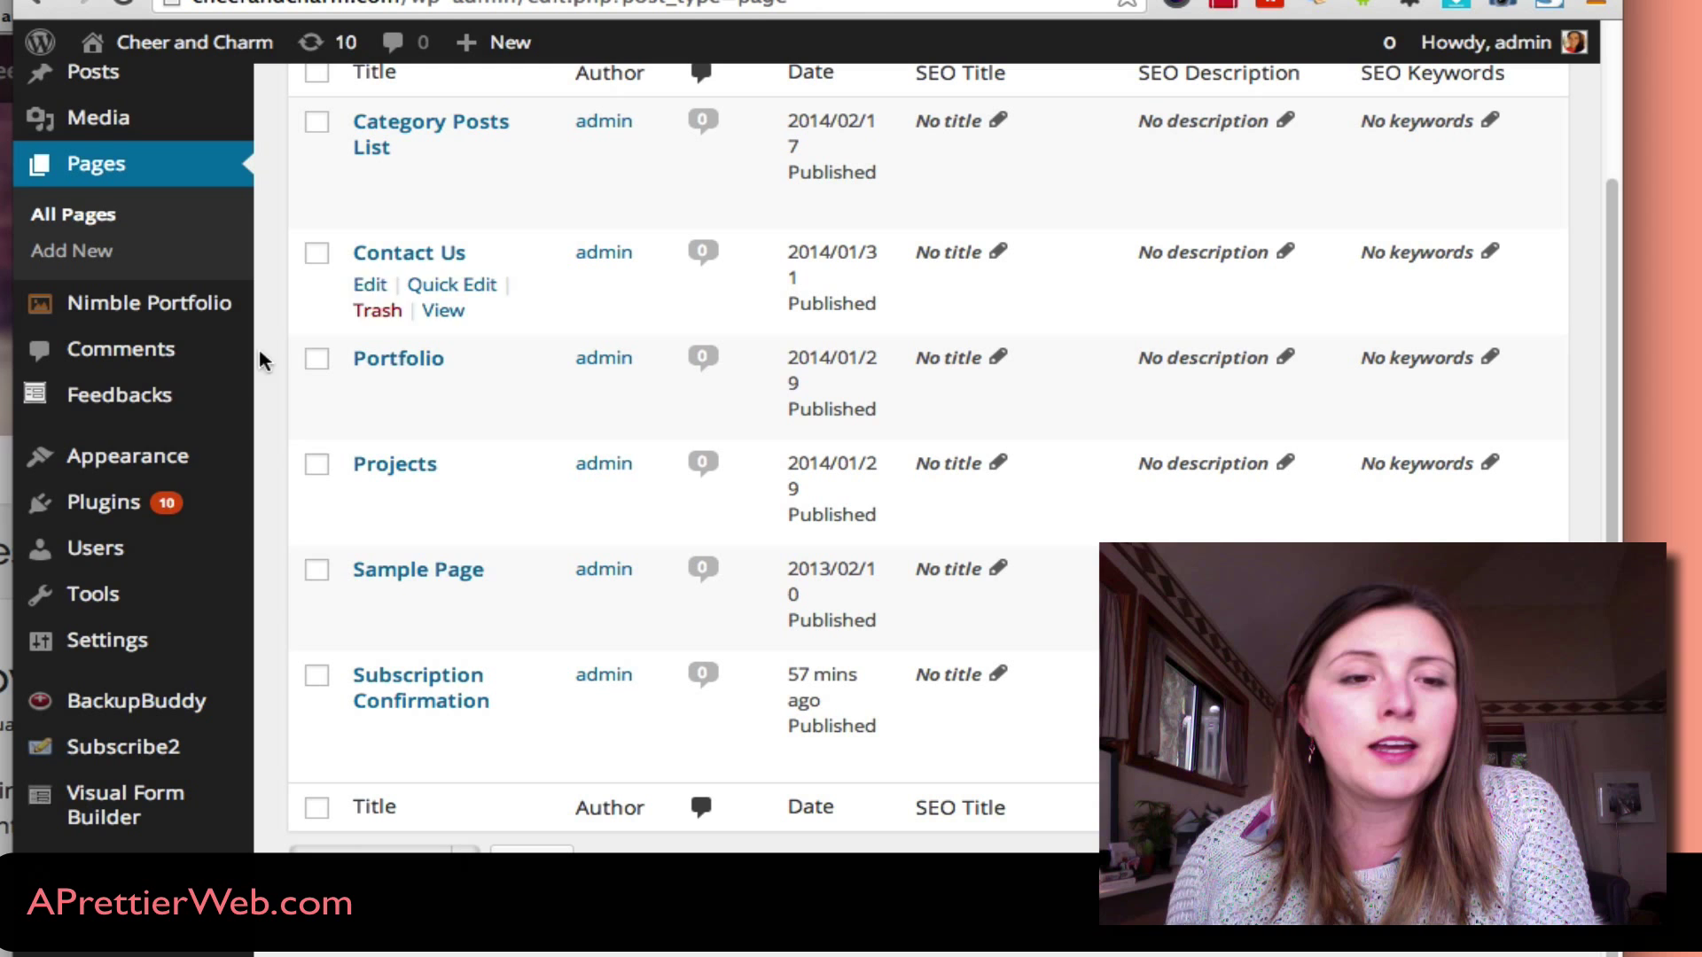
{"action": "mouse_move", "coordinate": [133, 572]}
{"action": "scroll", "coordinate": [133, 572], "scroll_direction": "up", "scroll_amount": 3}
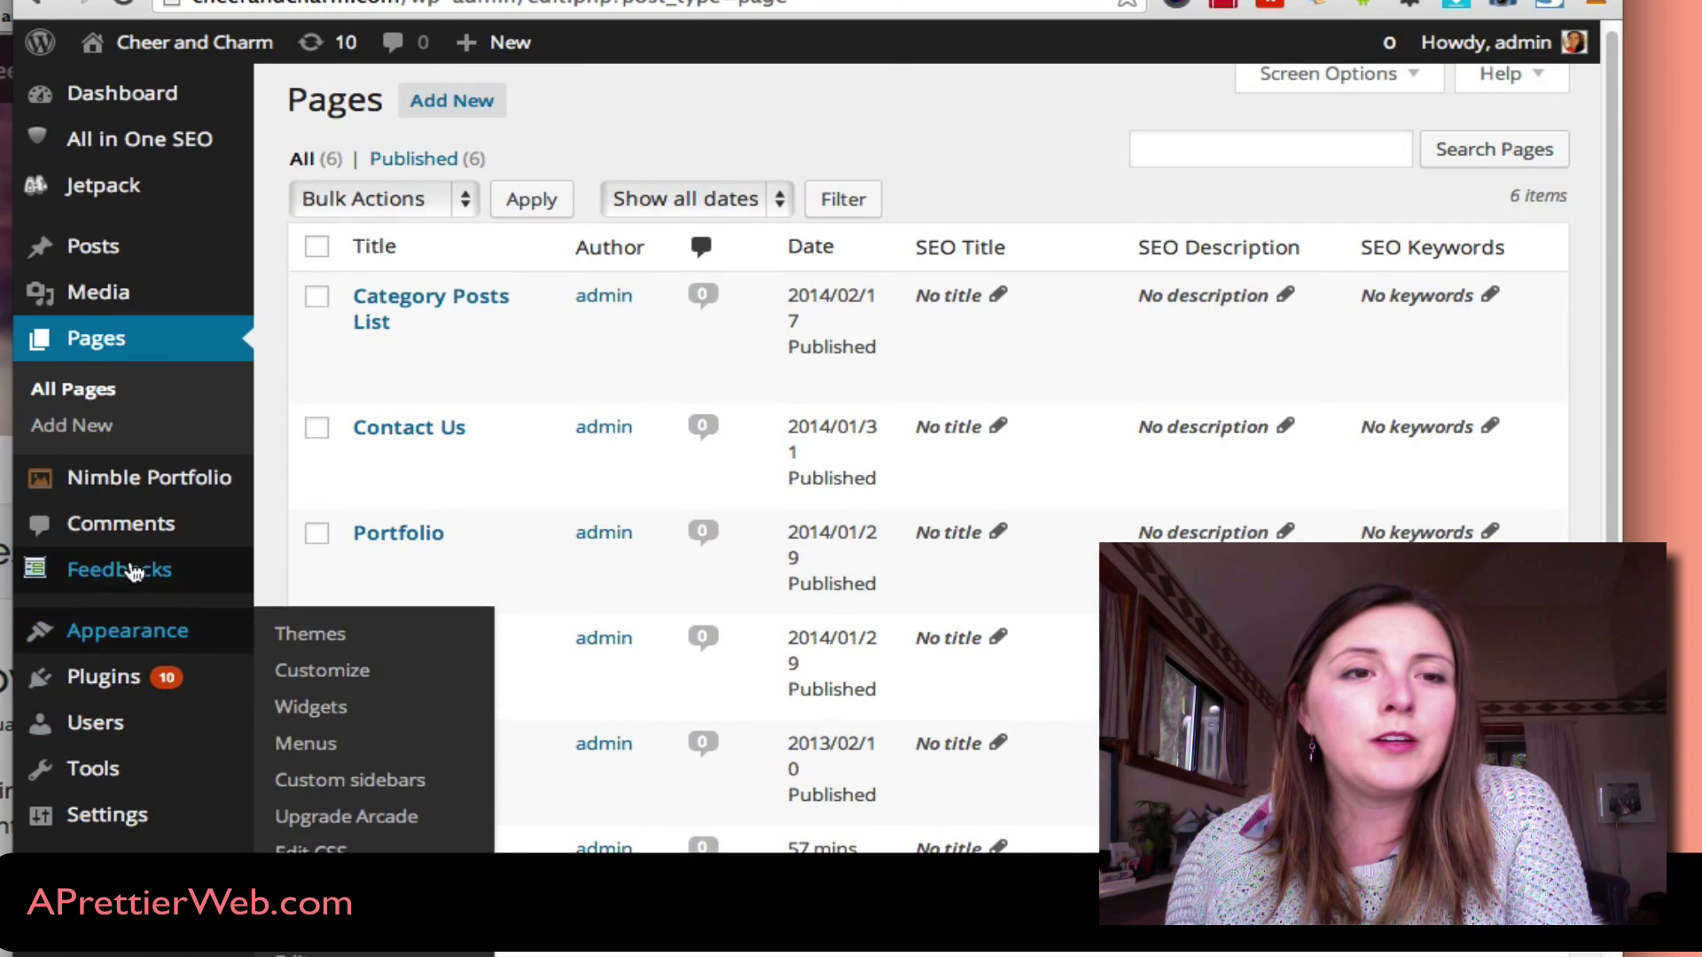
{"action": "scroll", "coordinate": [133, 567], "scroll_direction": "down", "scroll_amount": 3}
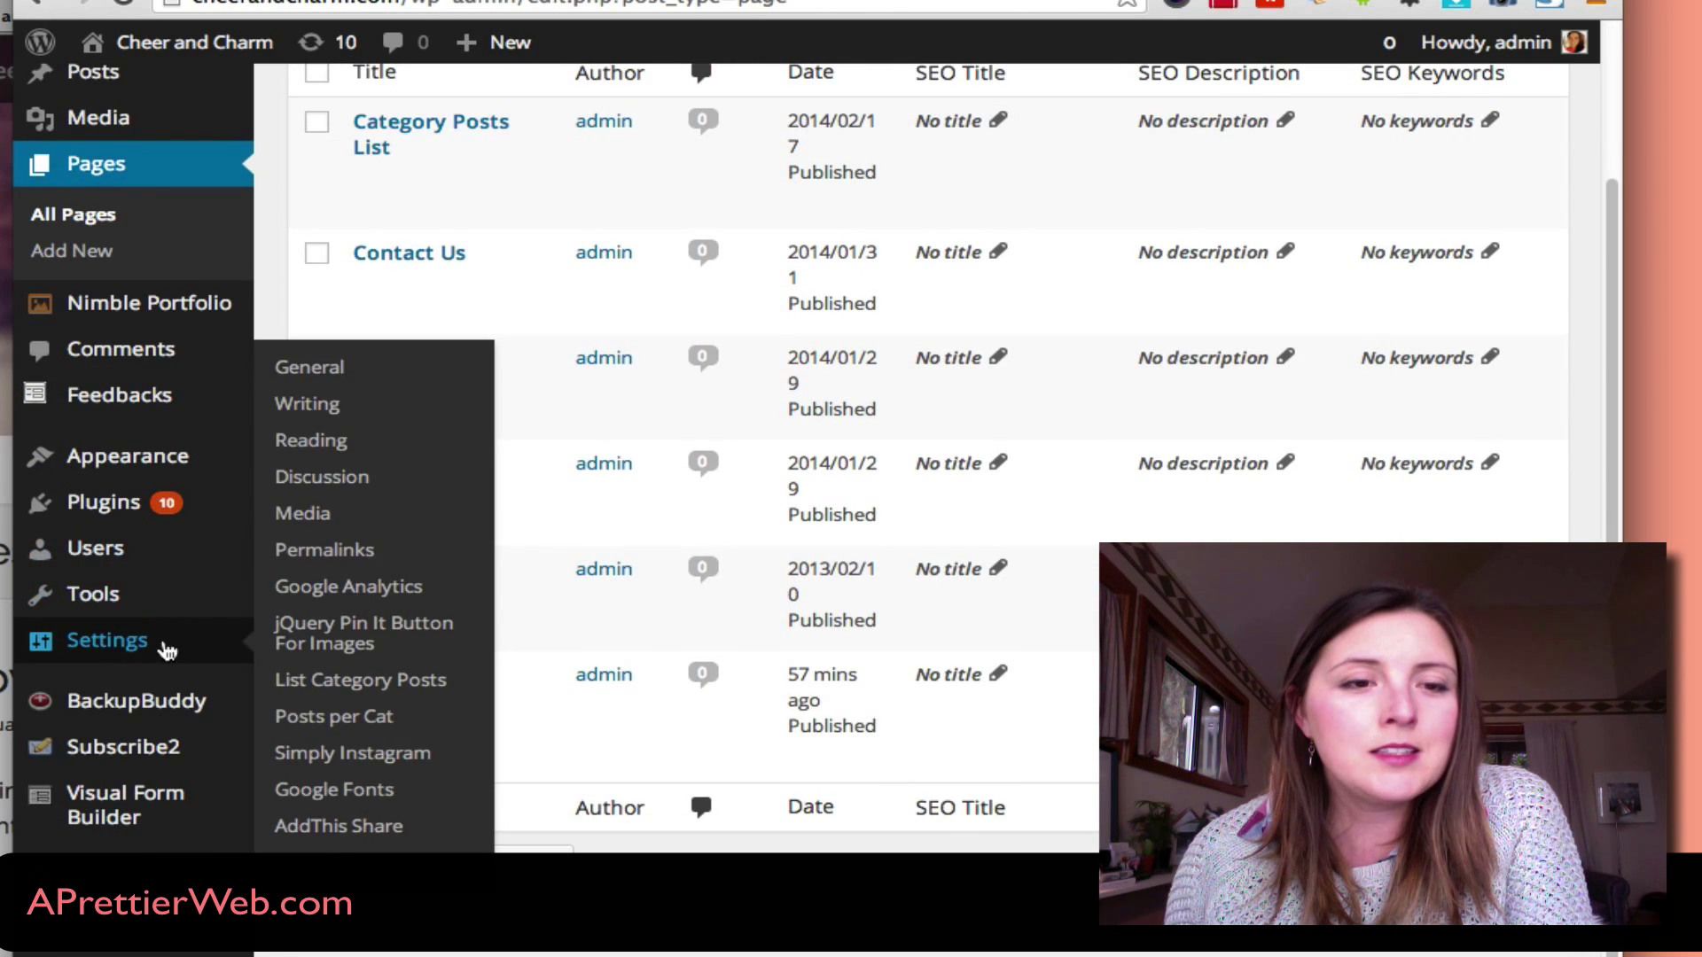
{"action": "mouse_move", "coordinate": [111, 502]}
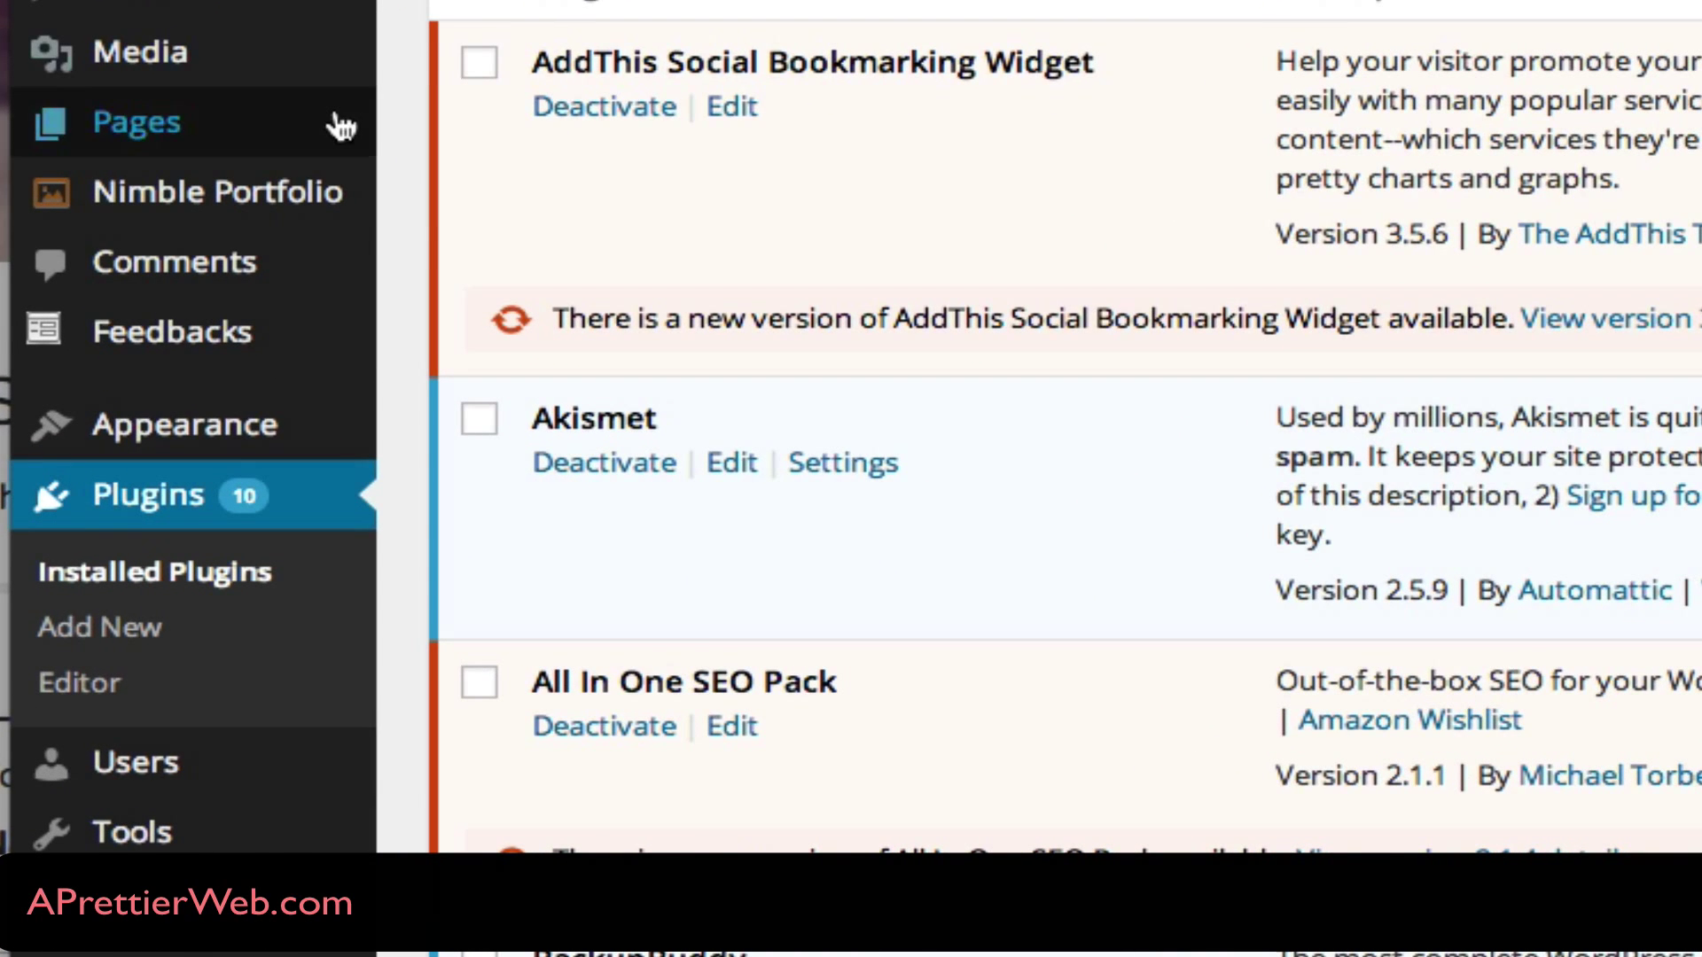
{"action": "scroll", "coordinate": [293, 266], "scroll_direction": "down", "scroll_amount": 2}
{"action": "mouse_move", "coordinate": [282, 277]}
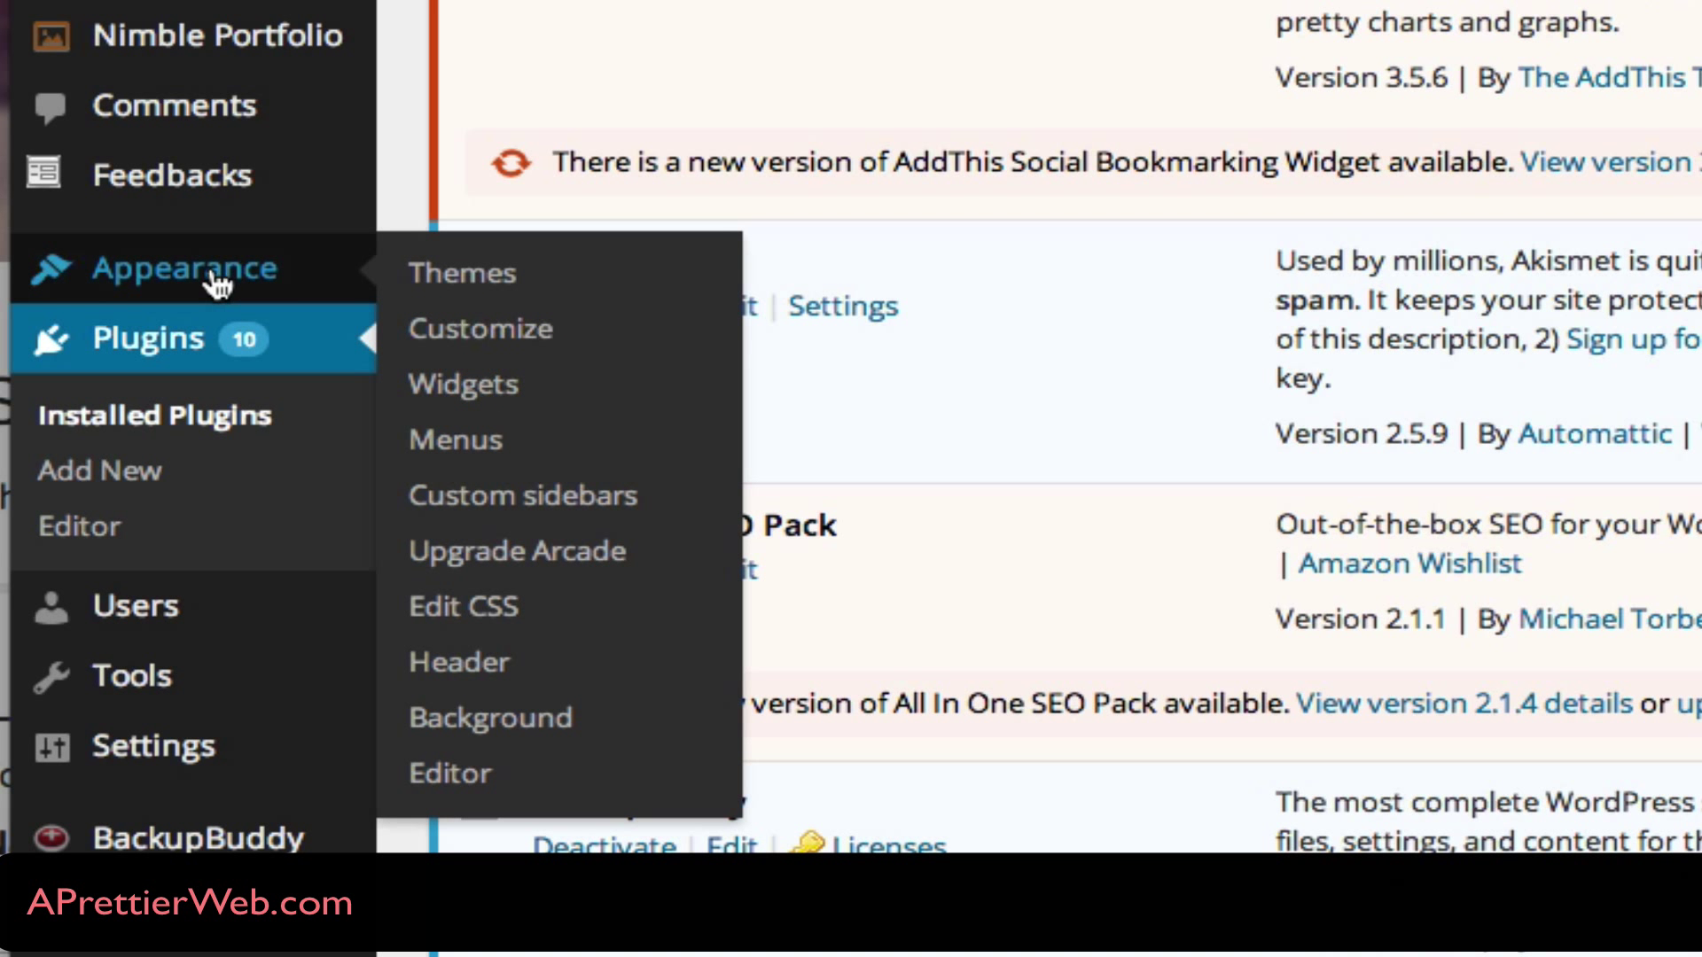
Step: Expand the 'Sign Up for Post Updates via Email' Subscribe2 widget in First Sidebar and review its options
{"action": "left_click", "coordinate": [461, 387]}
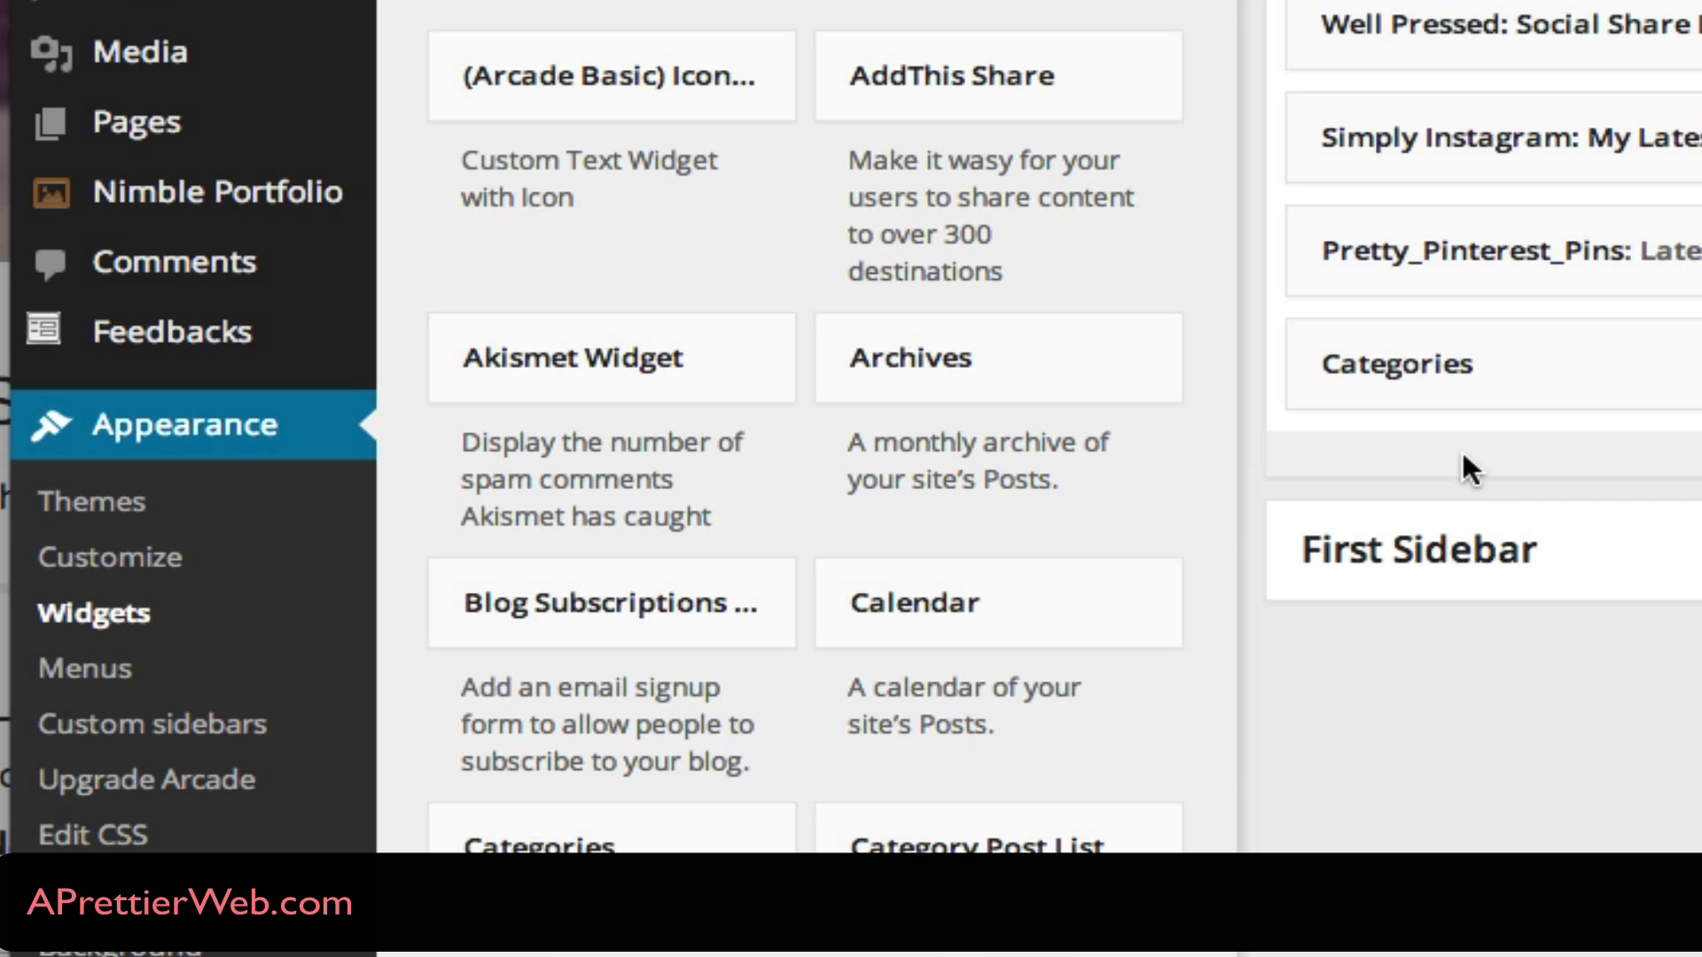
{"action": "scroll", "coordinate": [1463, 451], "scroll_direction": "down", "scroll_amount": 2}
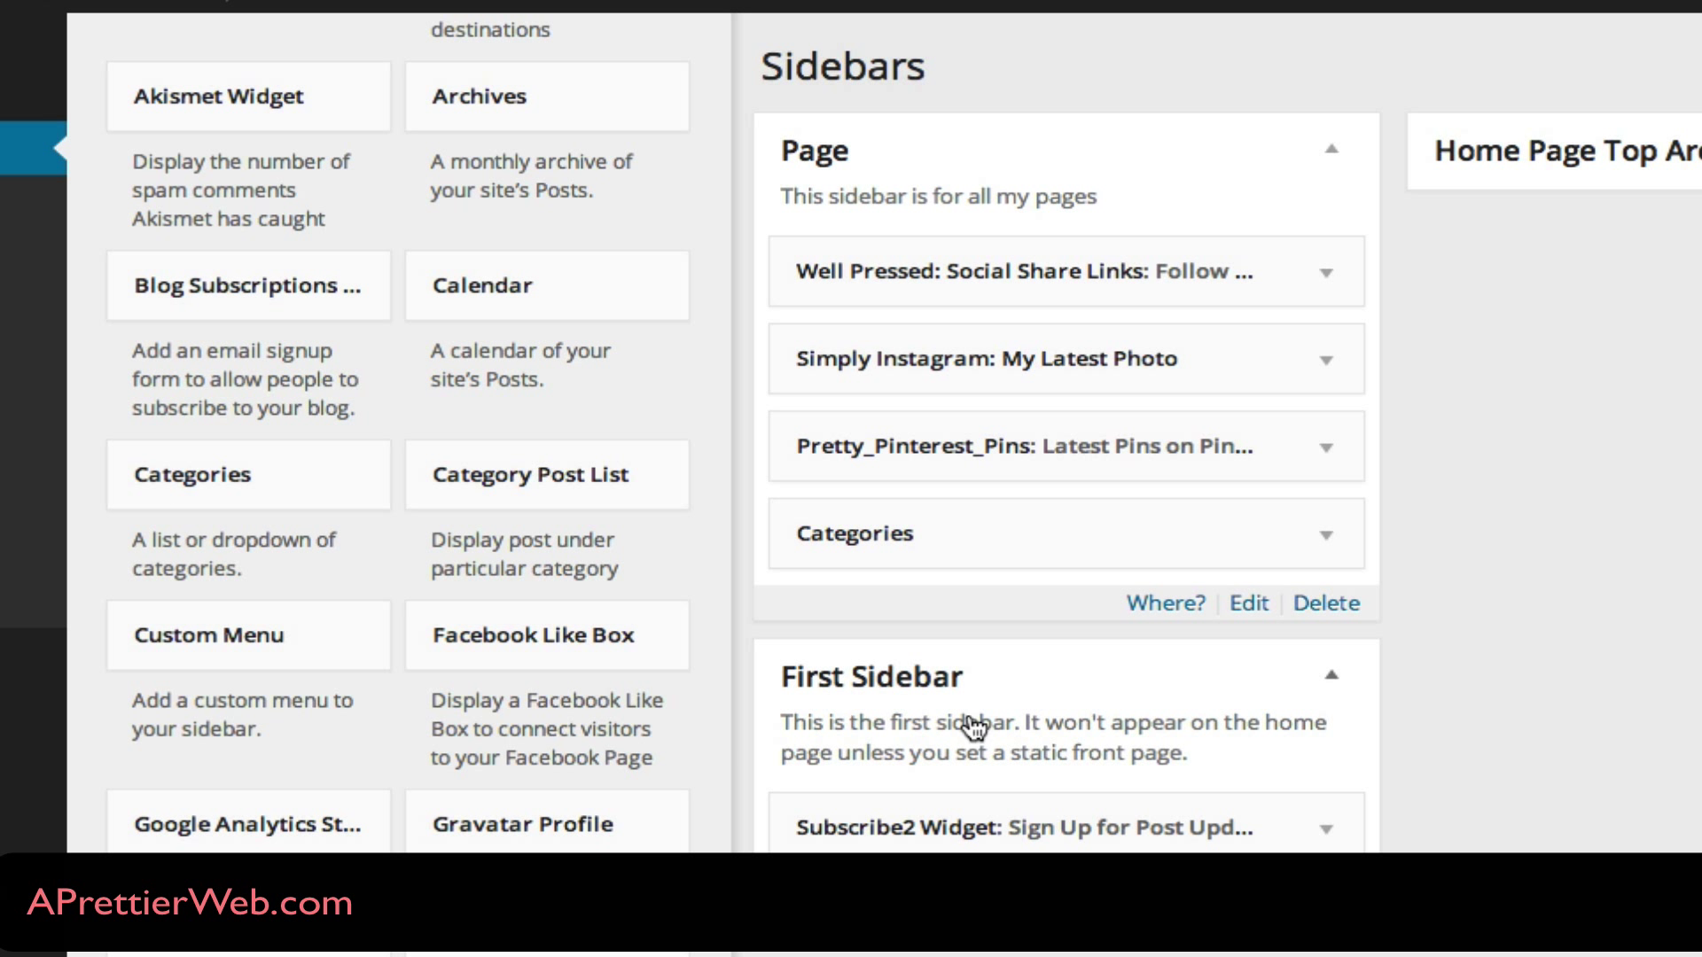
{"action": "left_click", "coordinate": [1317, 831]}
{"action": "scroll", "coordinate": [1637, 641], "scroll_direction": "down", "scroll_amount": 3}
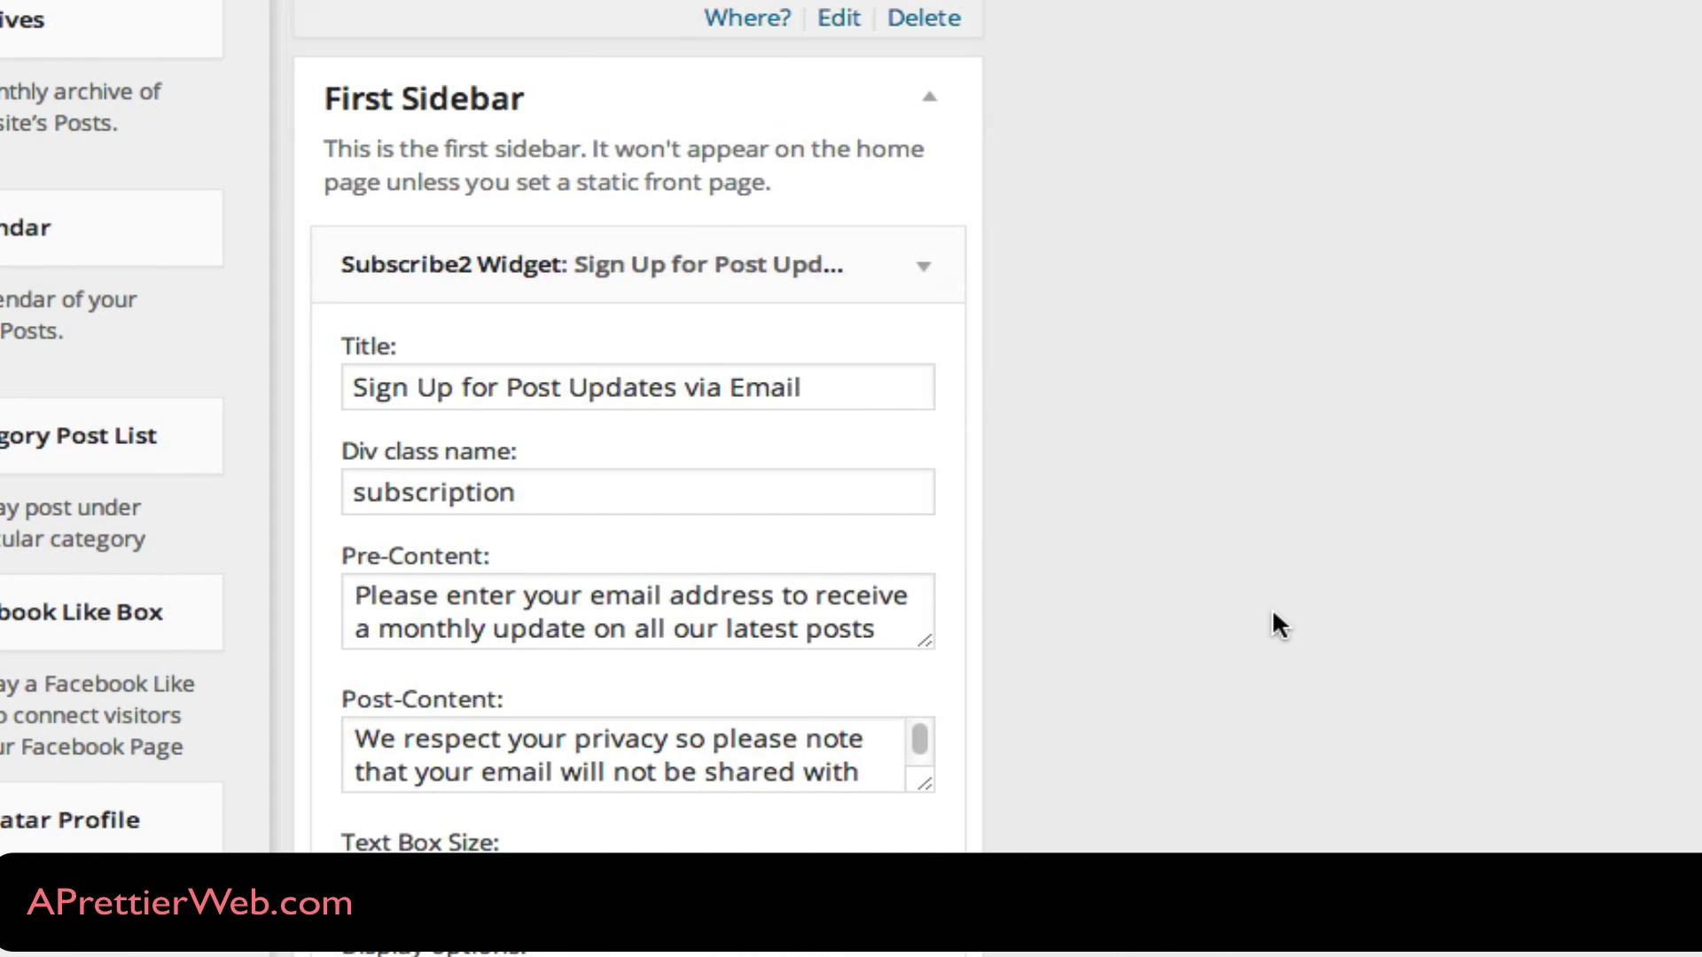
{"action": "scroll", "coordinate": [1277, 623], "scroll_direction": "down", "scroll_amount": 3}
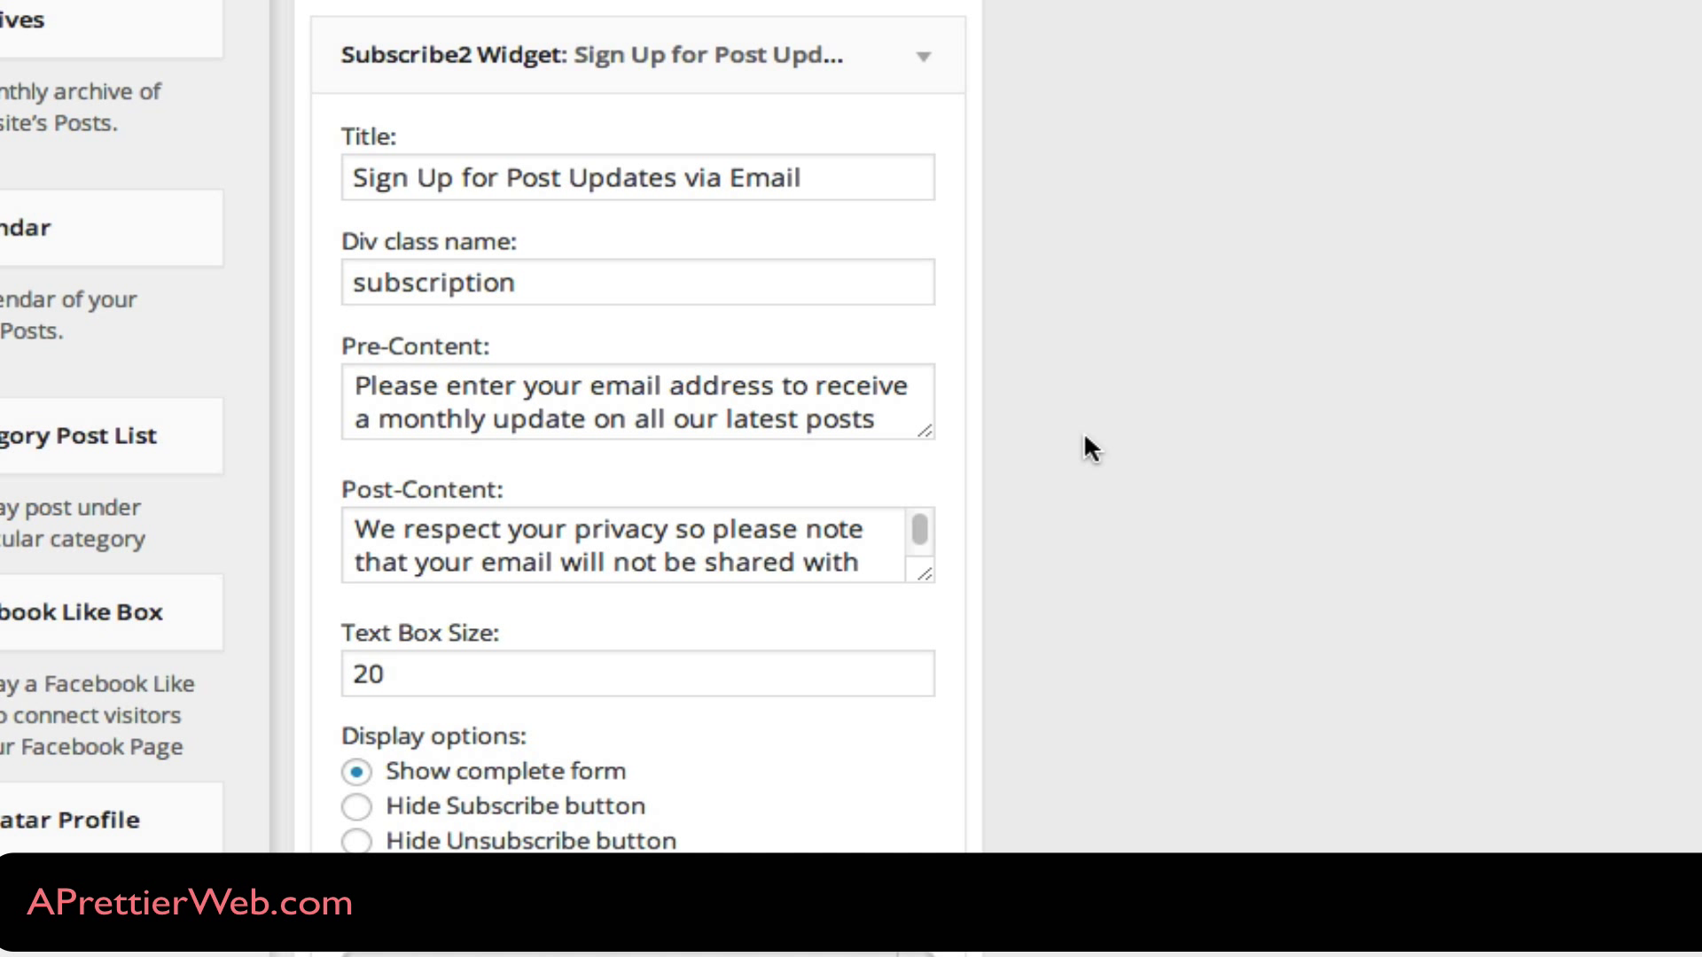
{"action": "scroll", "coordinate": [1083, 430], "scroll_direction": "down", "scroll_amount": 3}
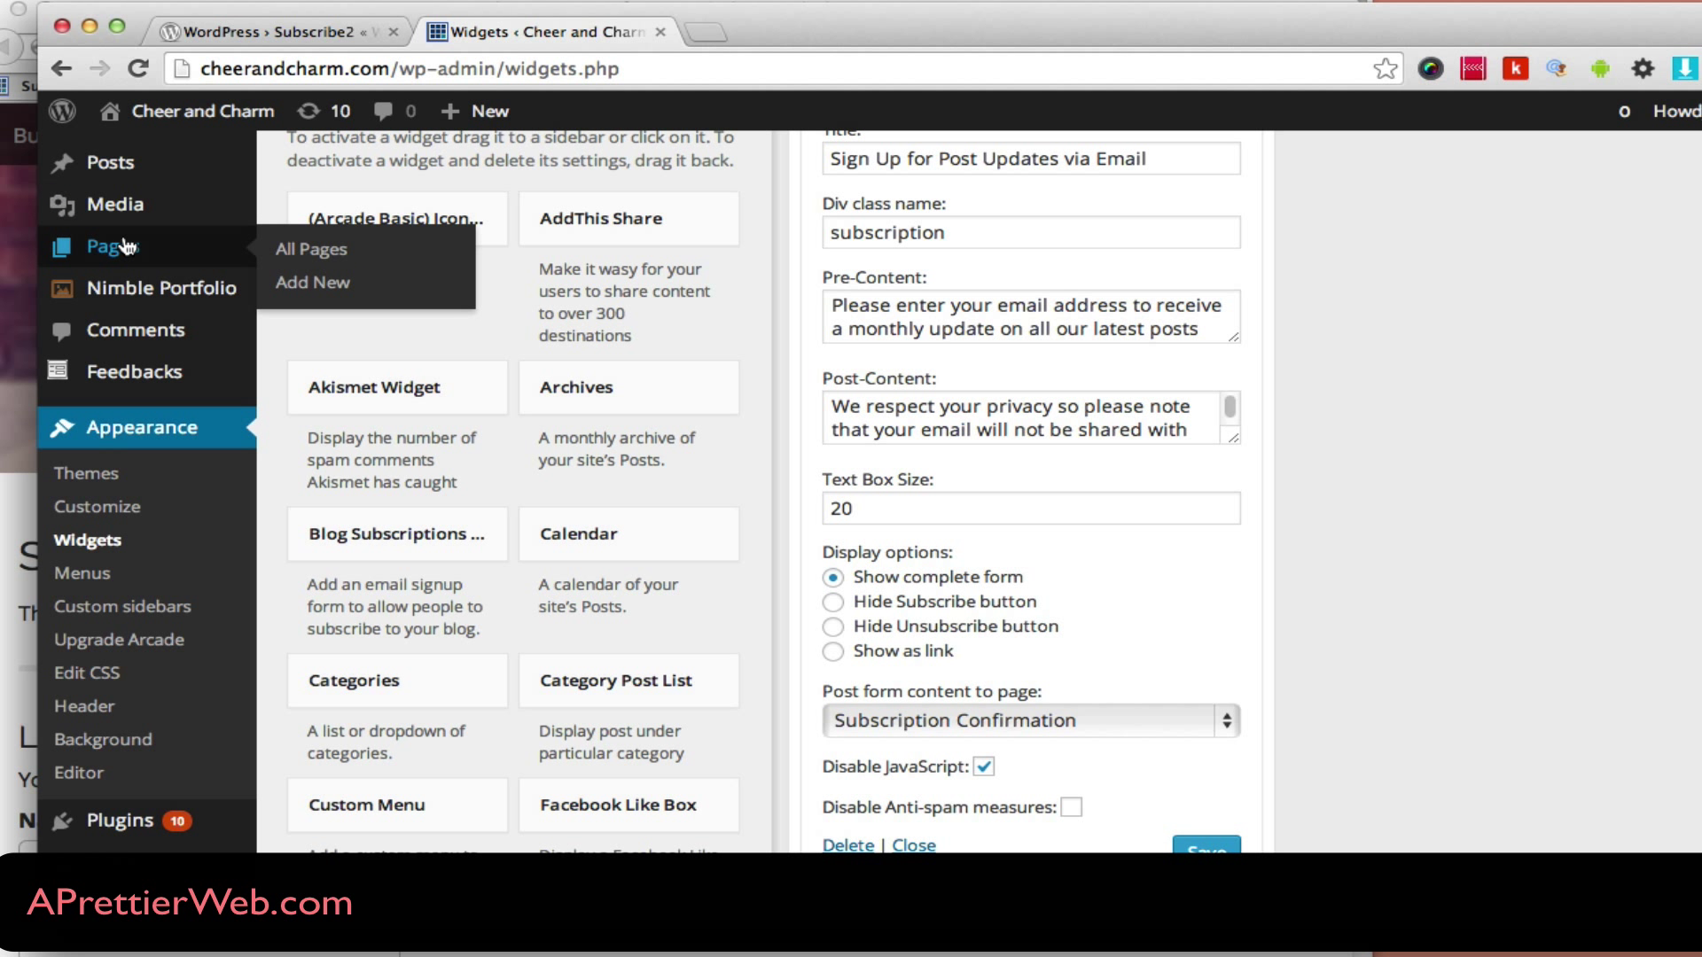
Step: Edit the Projects page and add an empty paragraph below its shortcode
{"action": "left_click", "coordinate": [127, 246]}
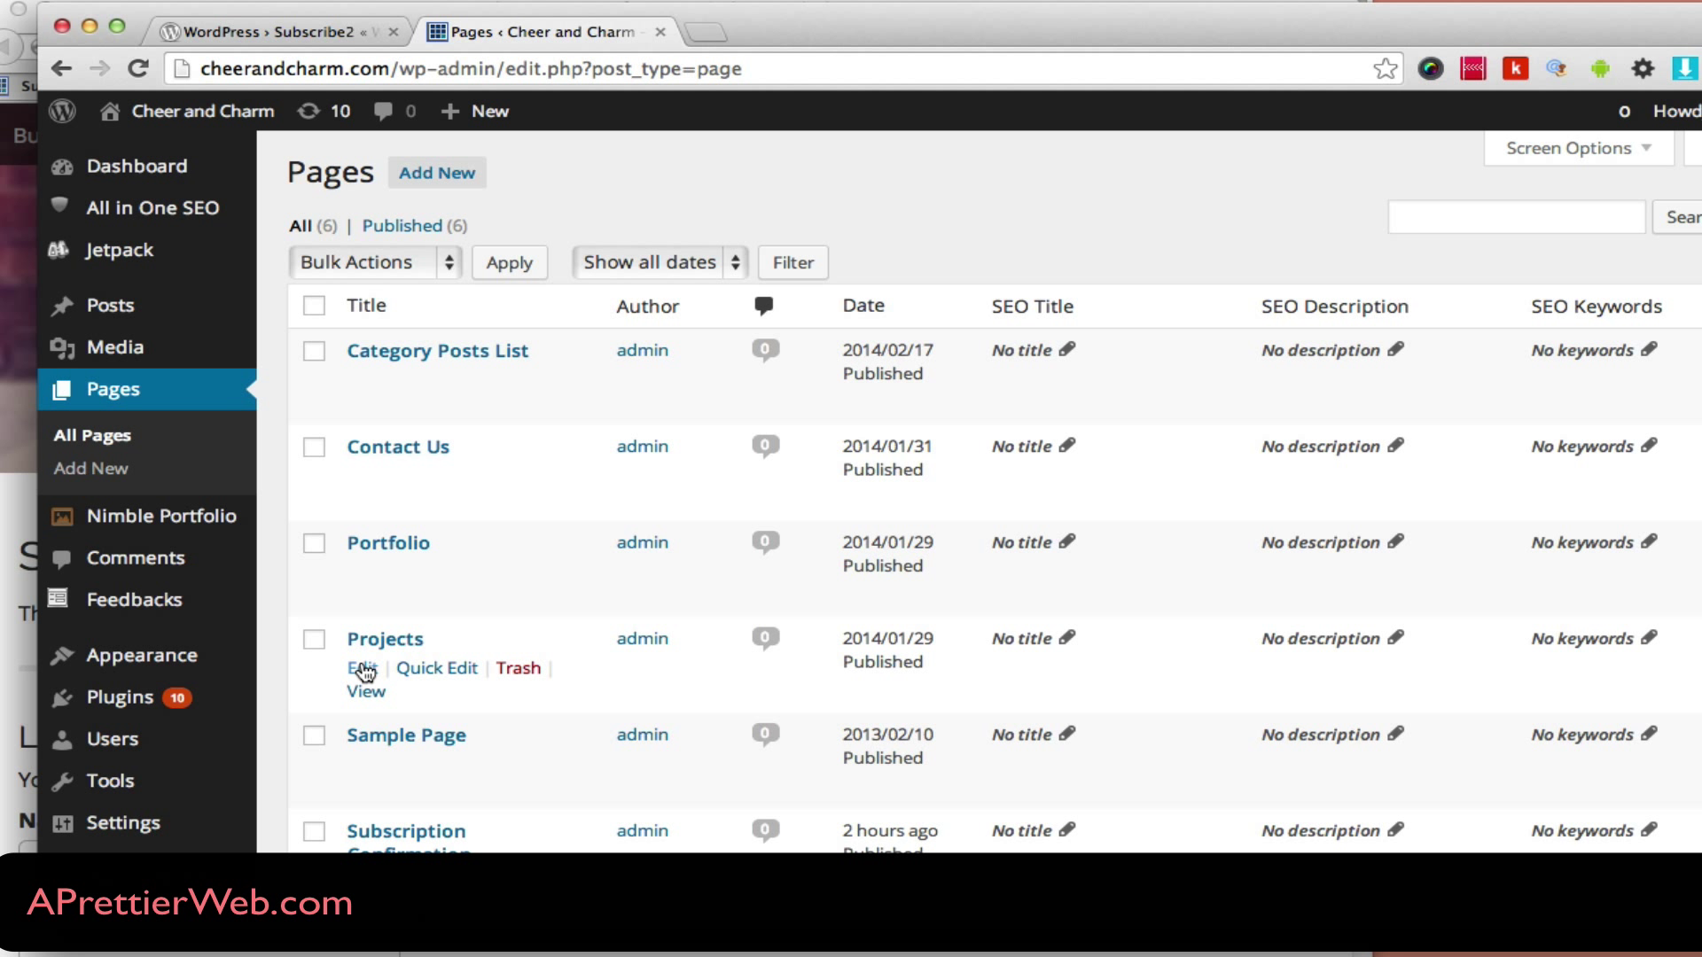
{"action": "left_click", "coordinate": [363, 667]}
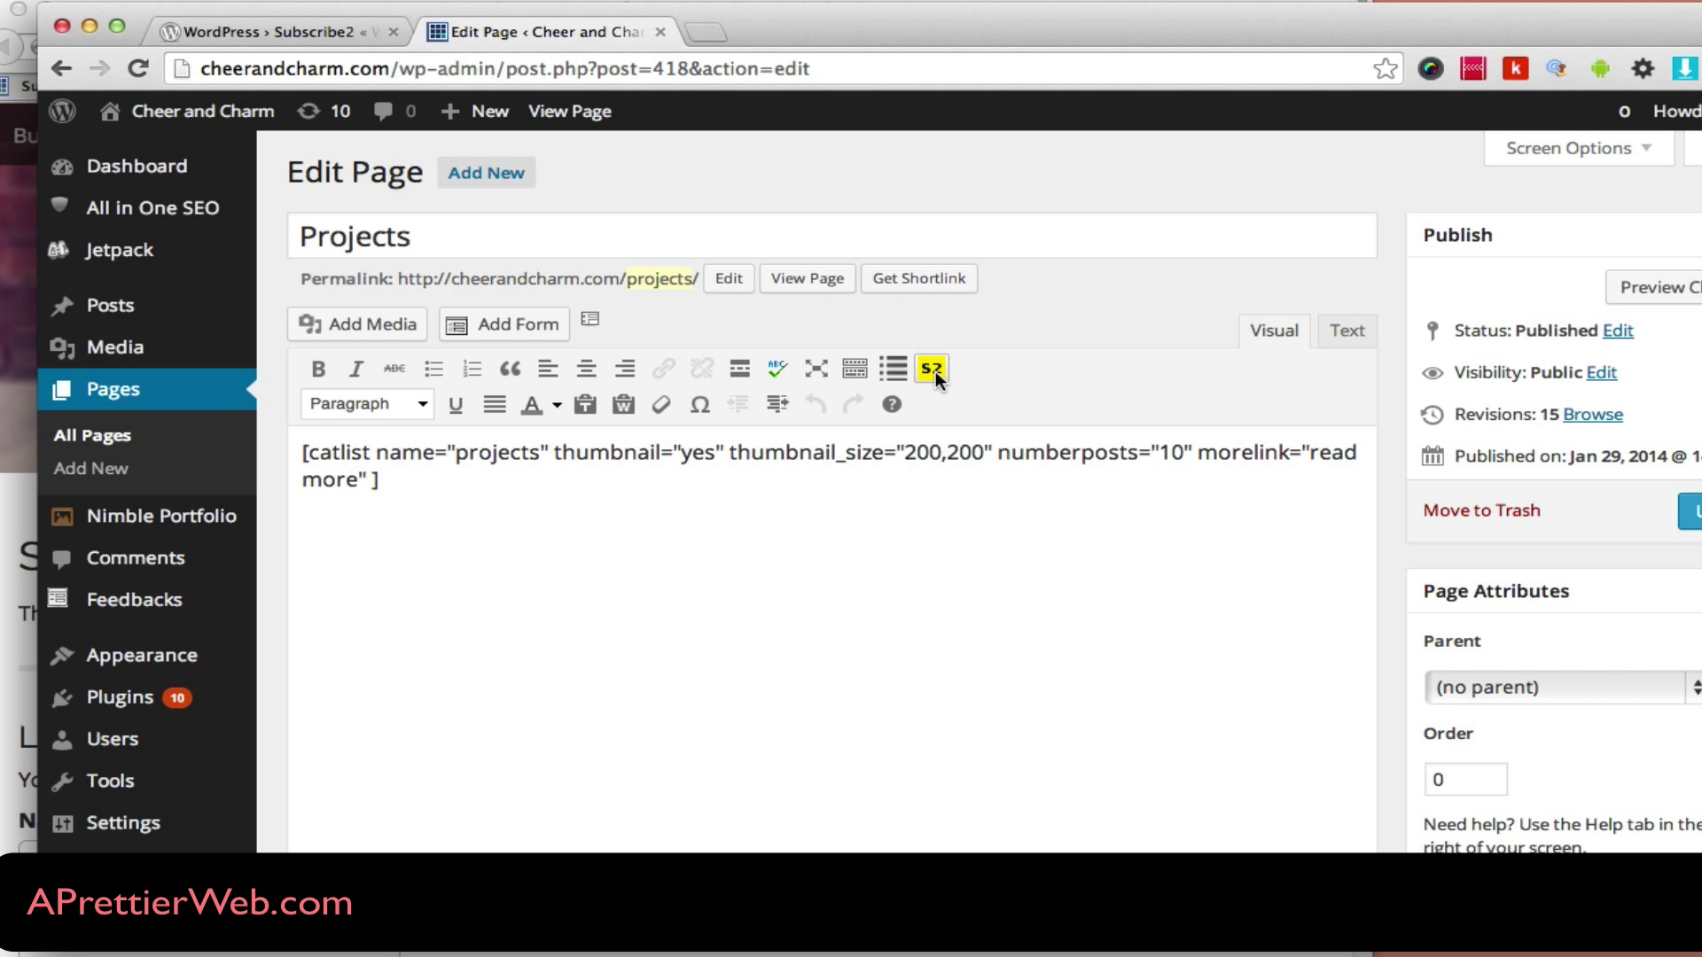
{"action": "left_click", "coordinate": [388, 528]}
{"action": "key", "text": "Return"}
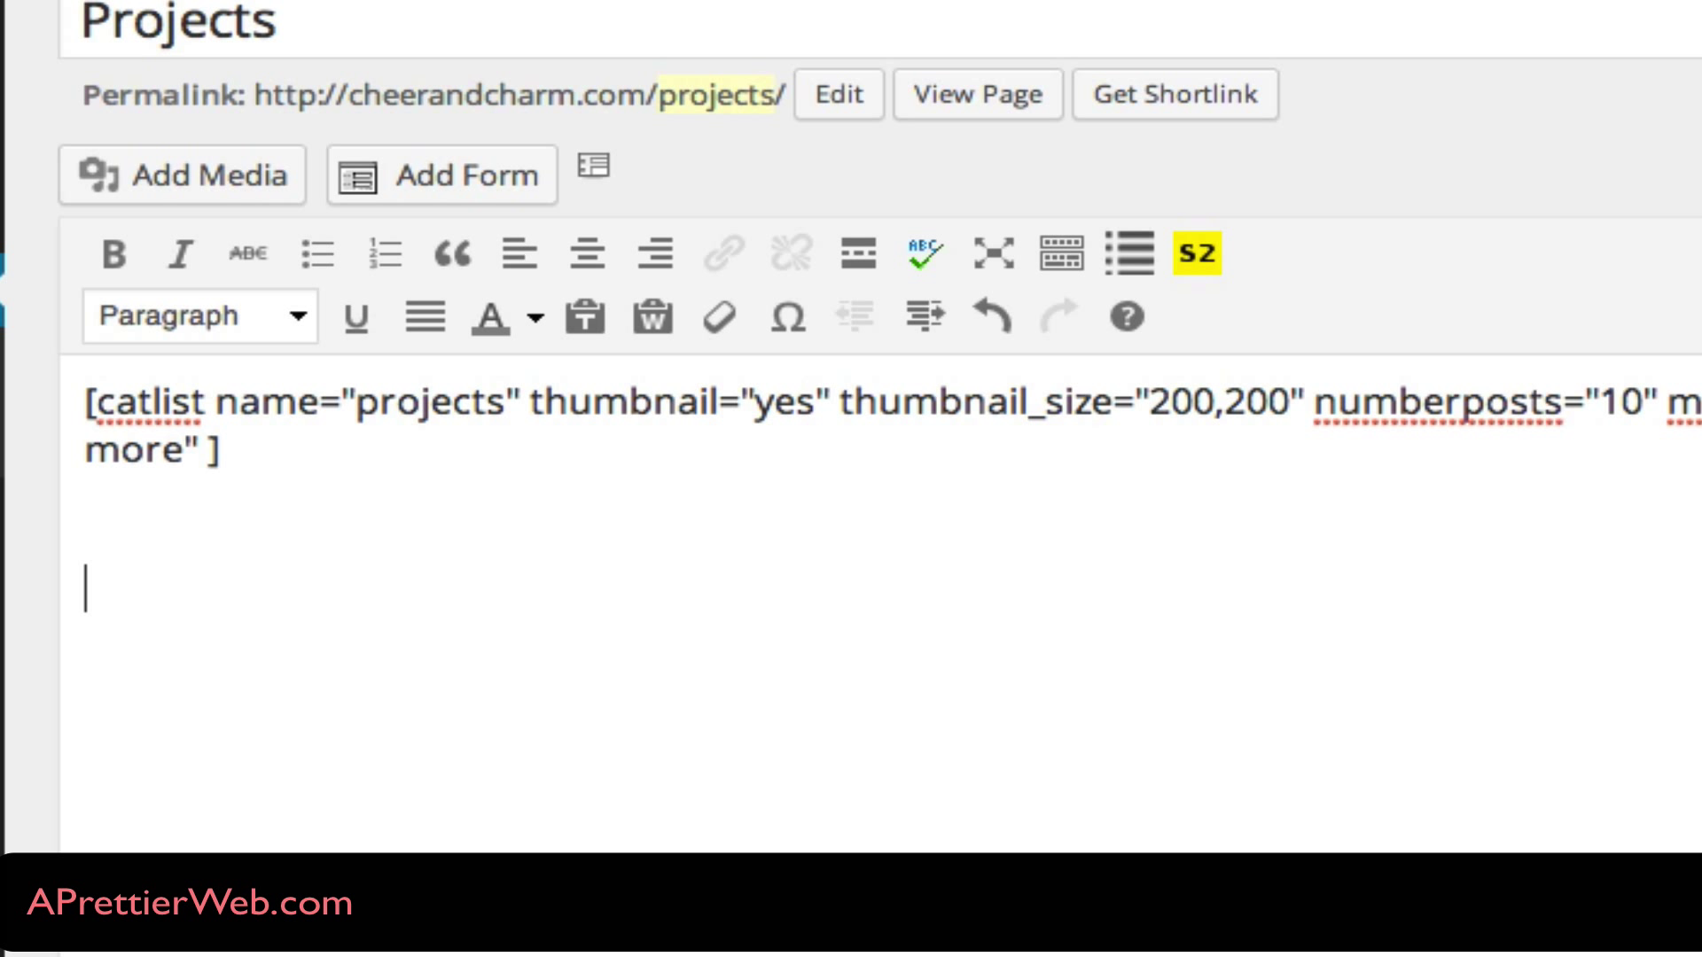
Step: Insert the SUBSCRIBE2 FORM placeholder, then delete it again
{"action": "left_click", "coordinate": [1170, 259]}
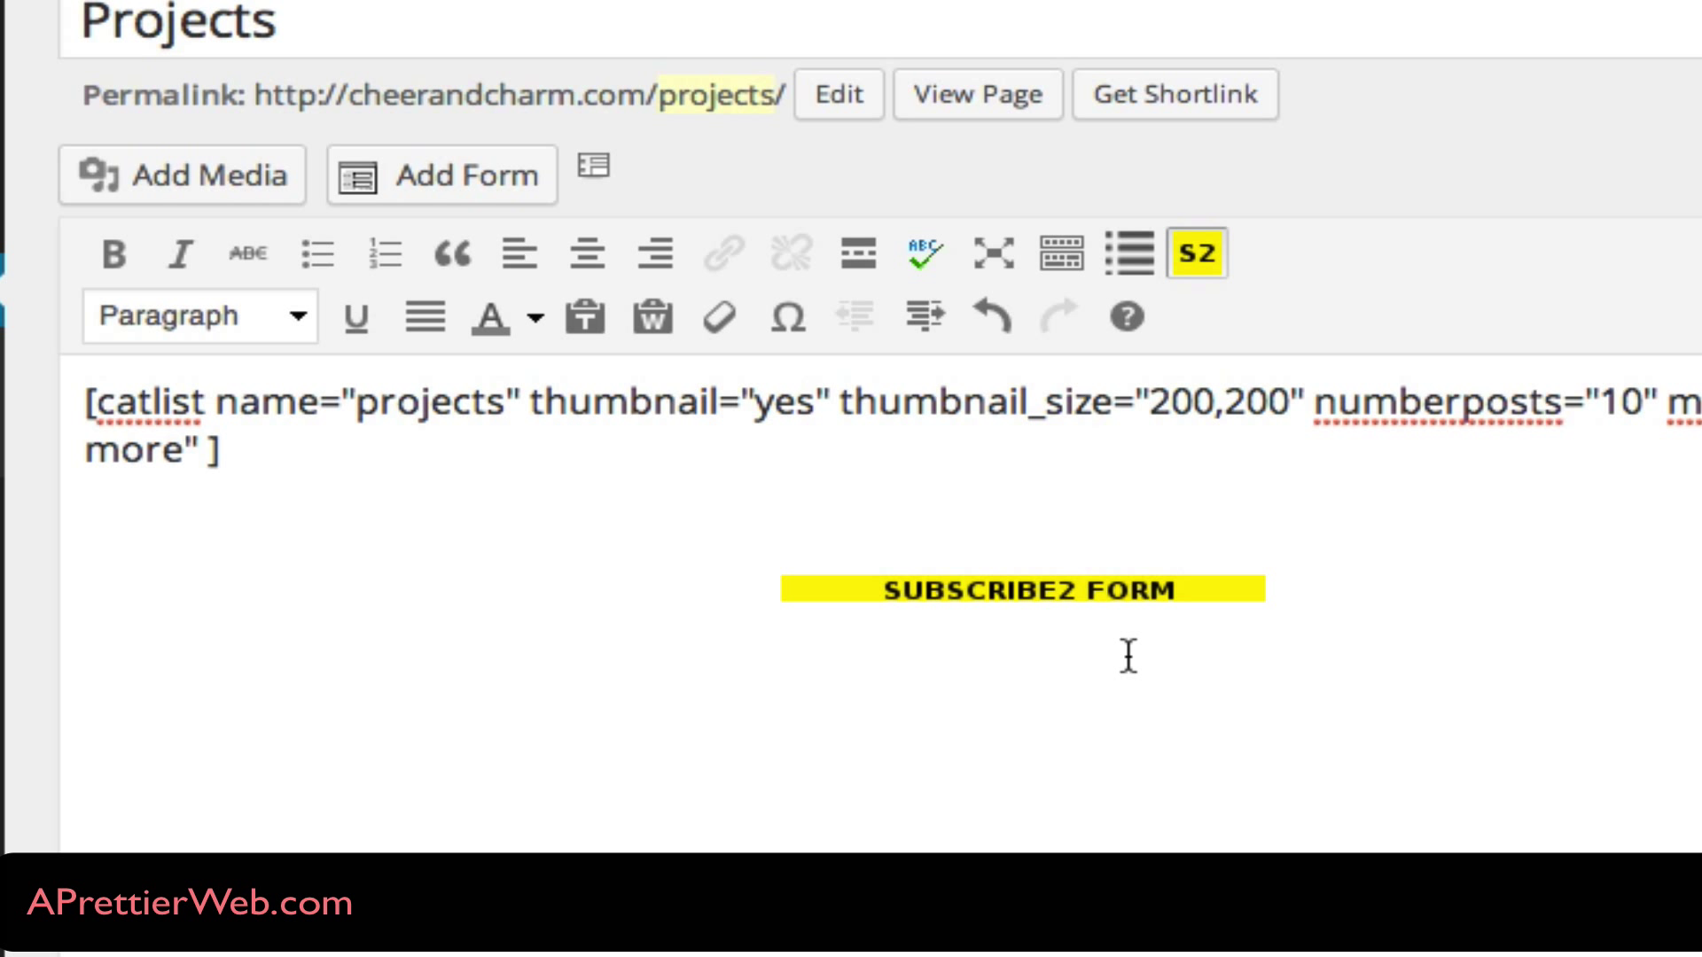
{"action": "left_click", "coordinate": [764, 529]}
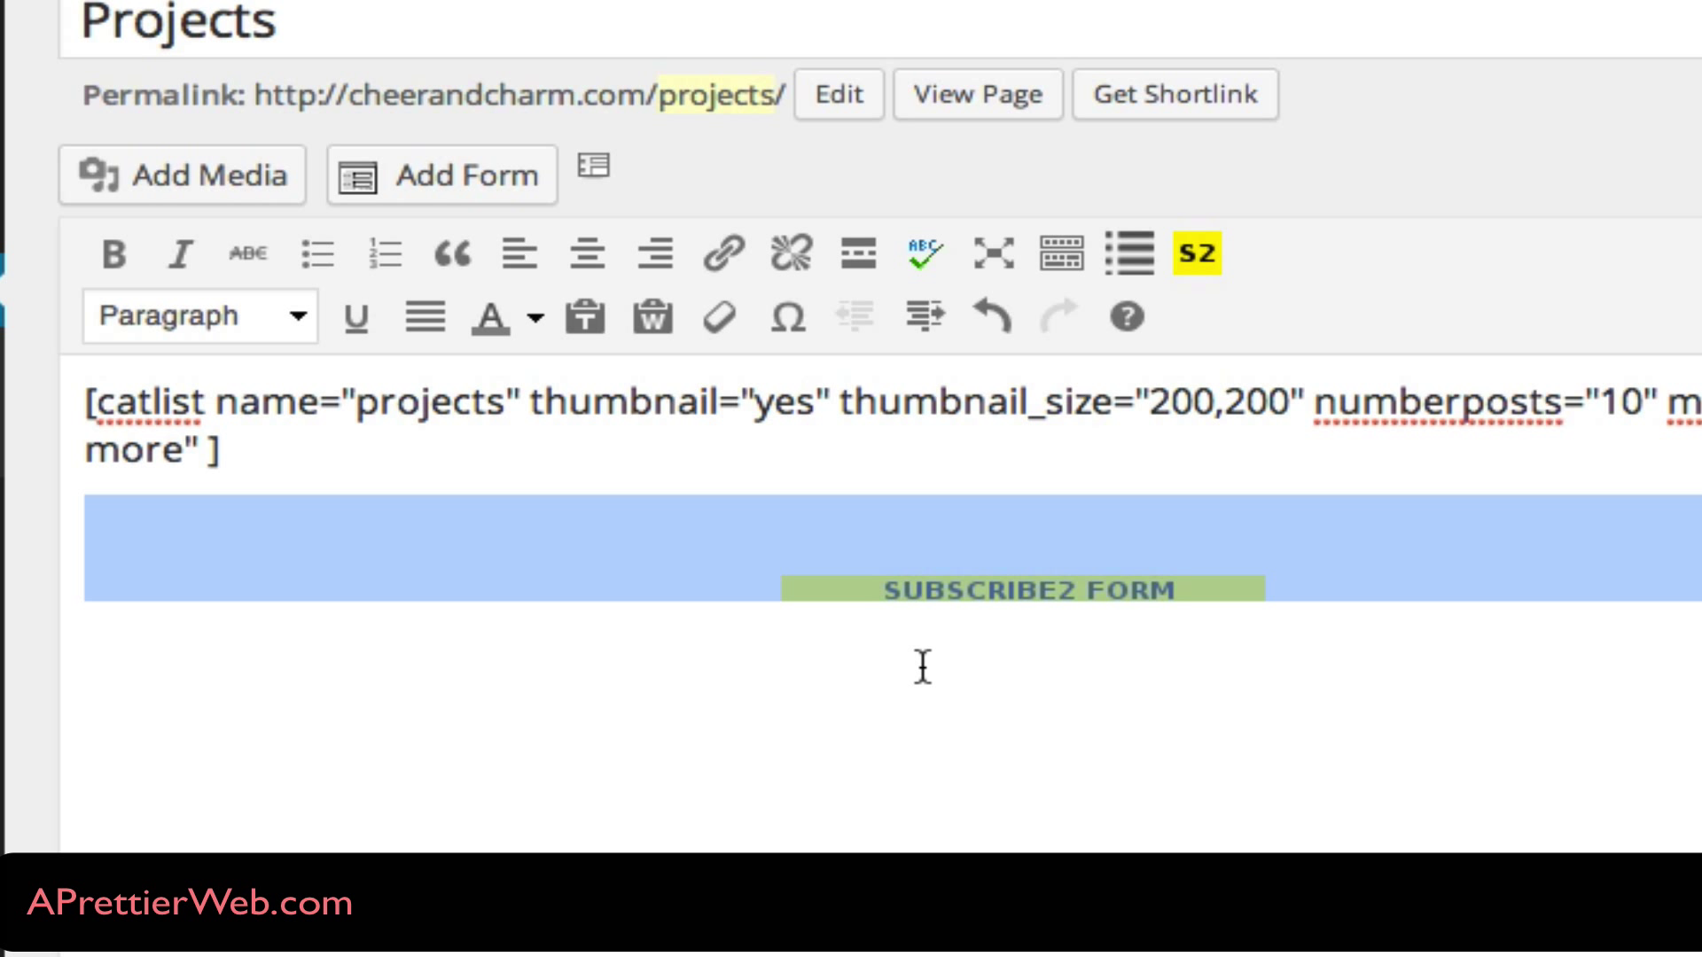
{"action": "key", "text": "BackSpace"}
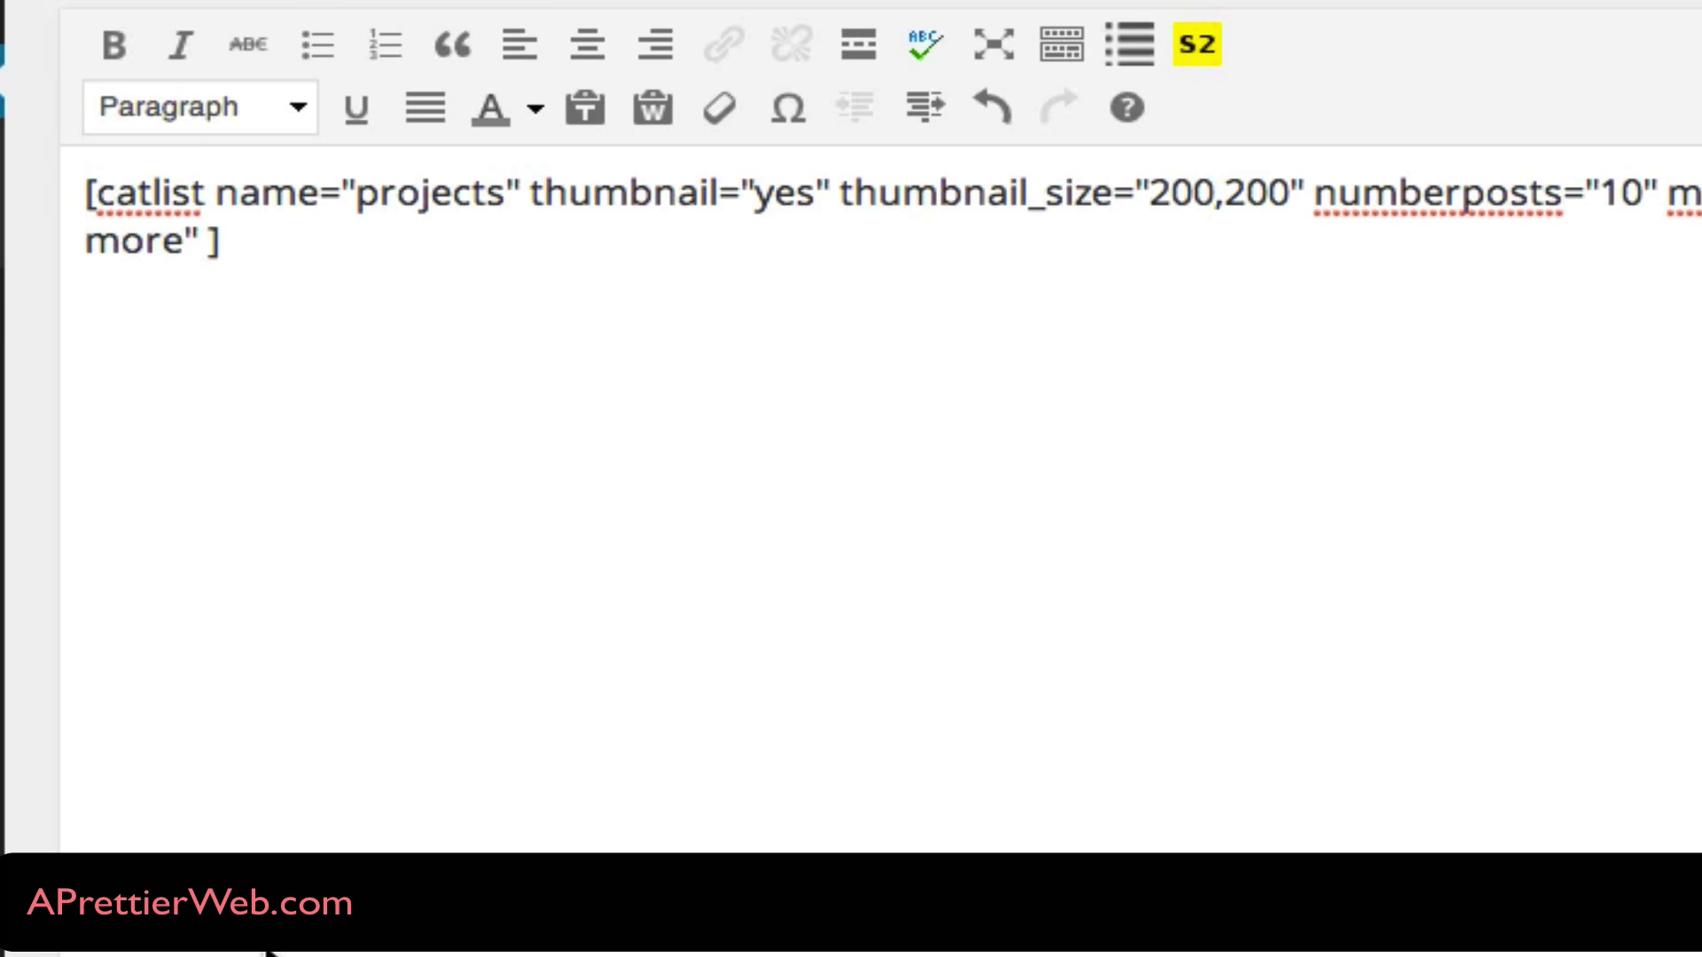
{"action": "mouse_move", "coordinate": [221, 762]}
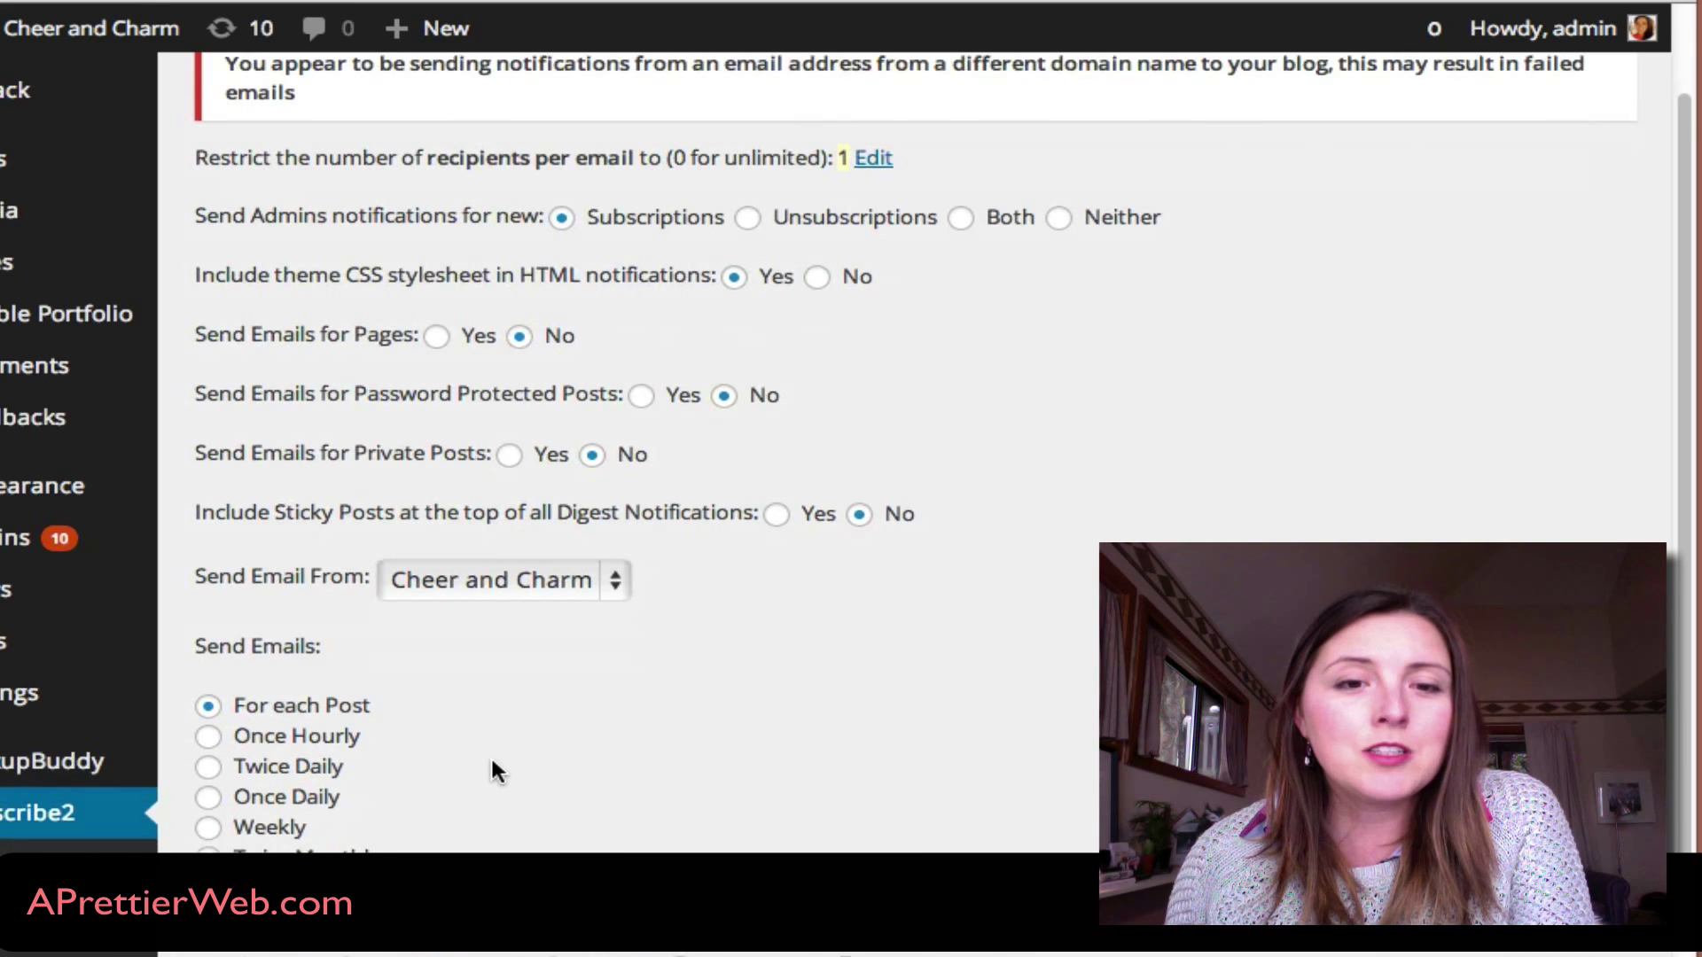
Step: Scroll through the Subscribe2 Email Settings options
{"action": "scroll", "coordinate": [493, 760], "scroll_direction": "down", "scroll_amount": 1}
{"action": "scroll", "coordinate": [493, 760], "scroll_direction": "up", "scroll_amount": 3}
{"action": "scroll", "coordinate": [541, 795], "scroll_direction": "down", "scroll_amount": 3}
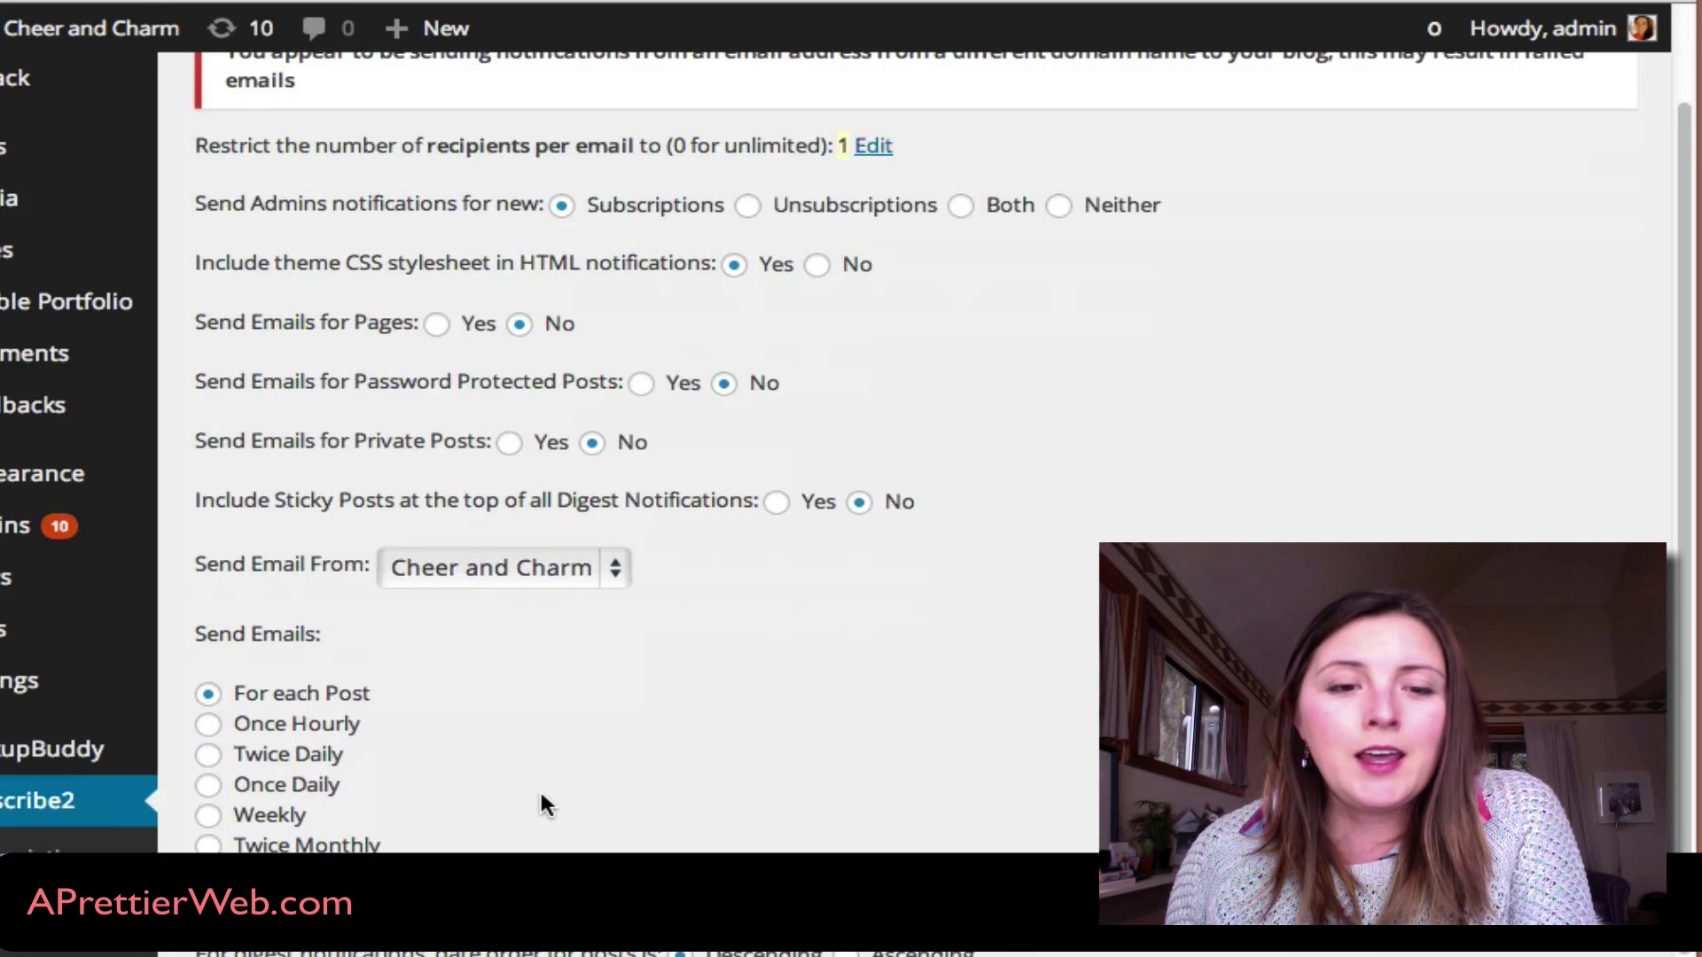
{"action": "scroll", "coordinate": [539, 789], "scroll_direction": "up", "scroll_amount": 3}
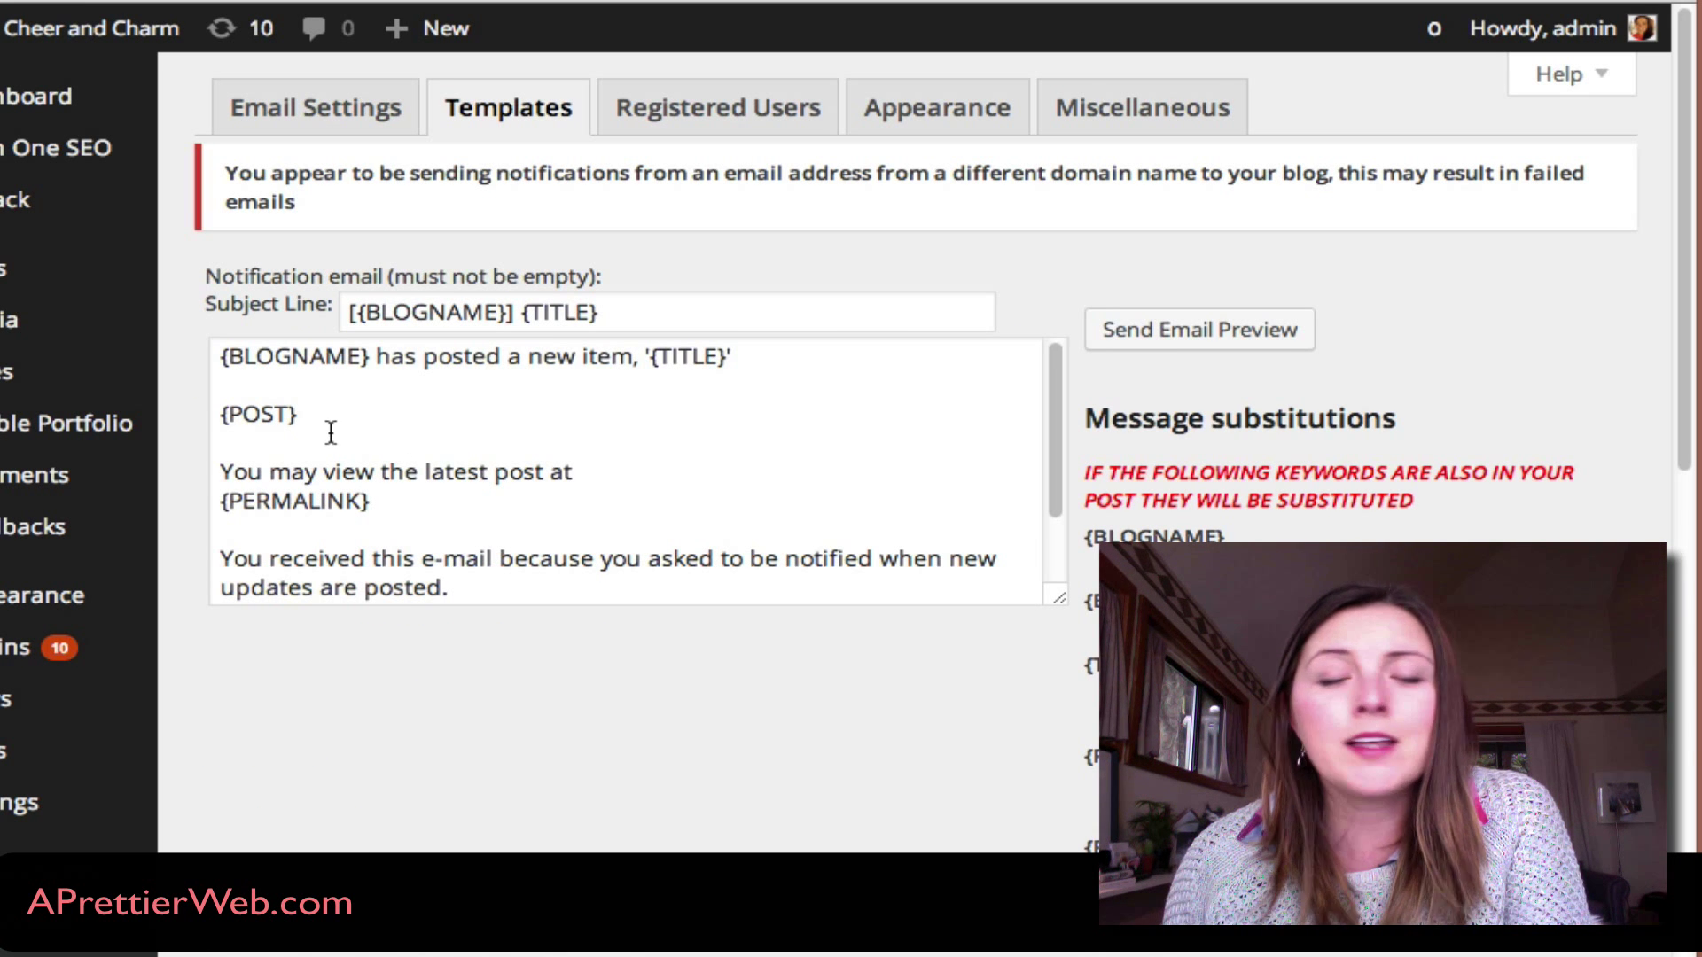
Step: Review the confirmation and reminder email templates, then switch to the Appearance settings
{"action": "scroll", "coordinate": [461, 603], "scroll_direction": "down", "scroll_amount": 4}
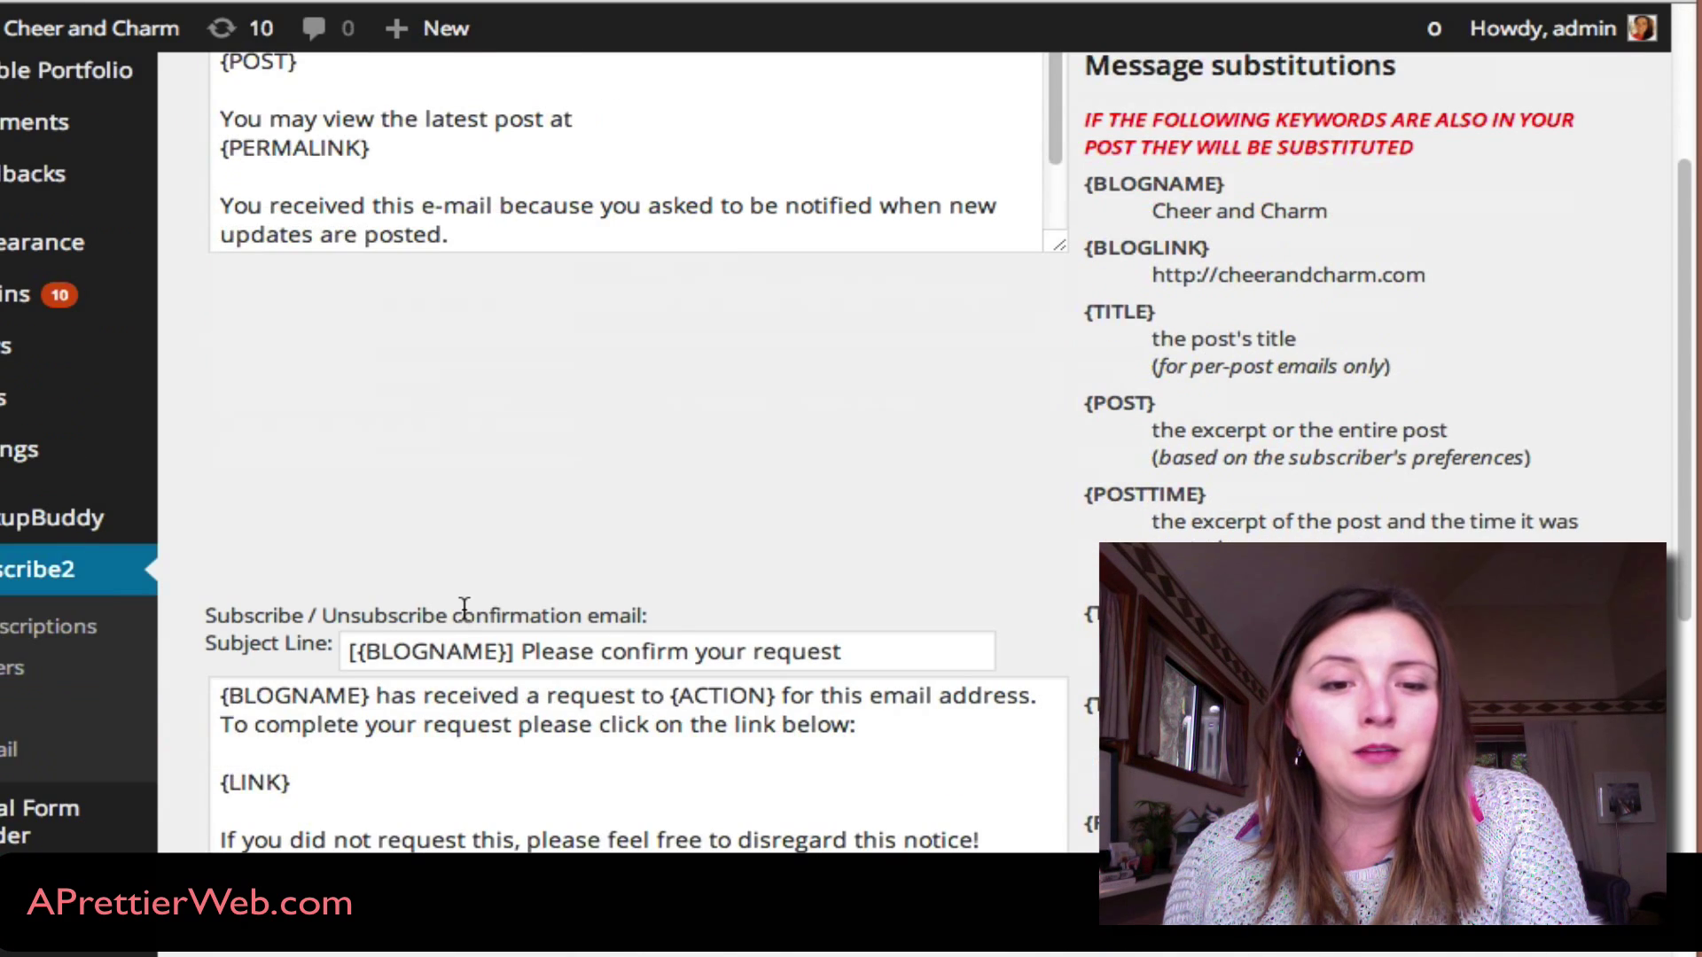
{"action": "scroll", "coordinate": [515, 791], "scroll_direction": "down", "scroll_amount": 7}
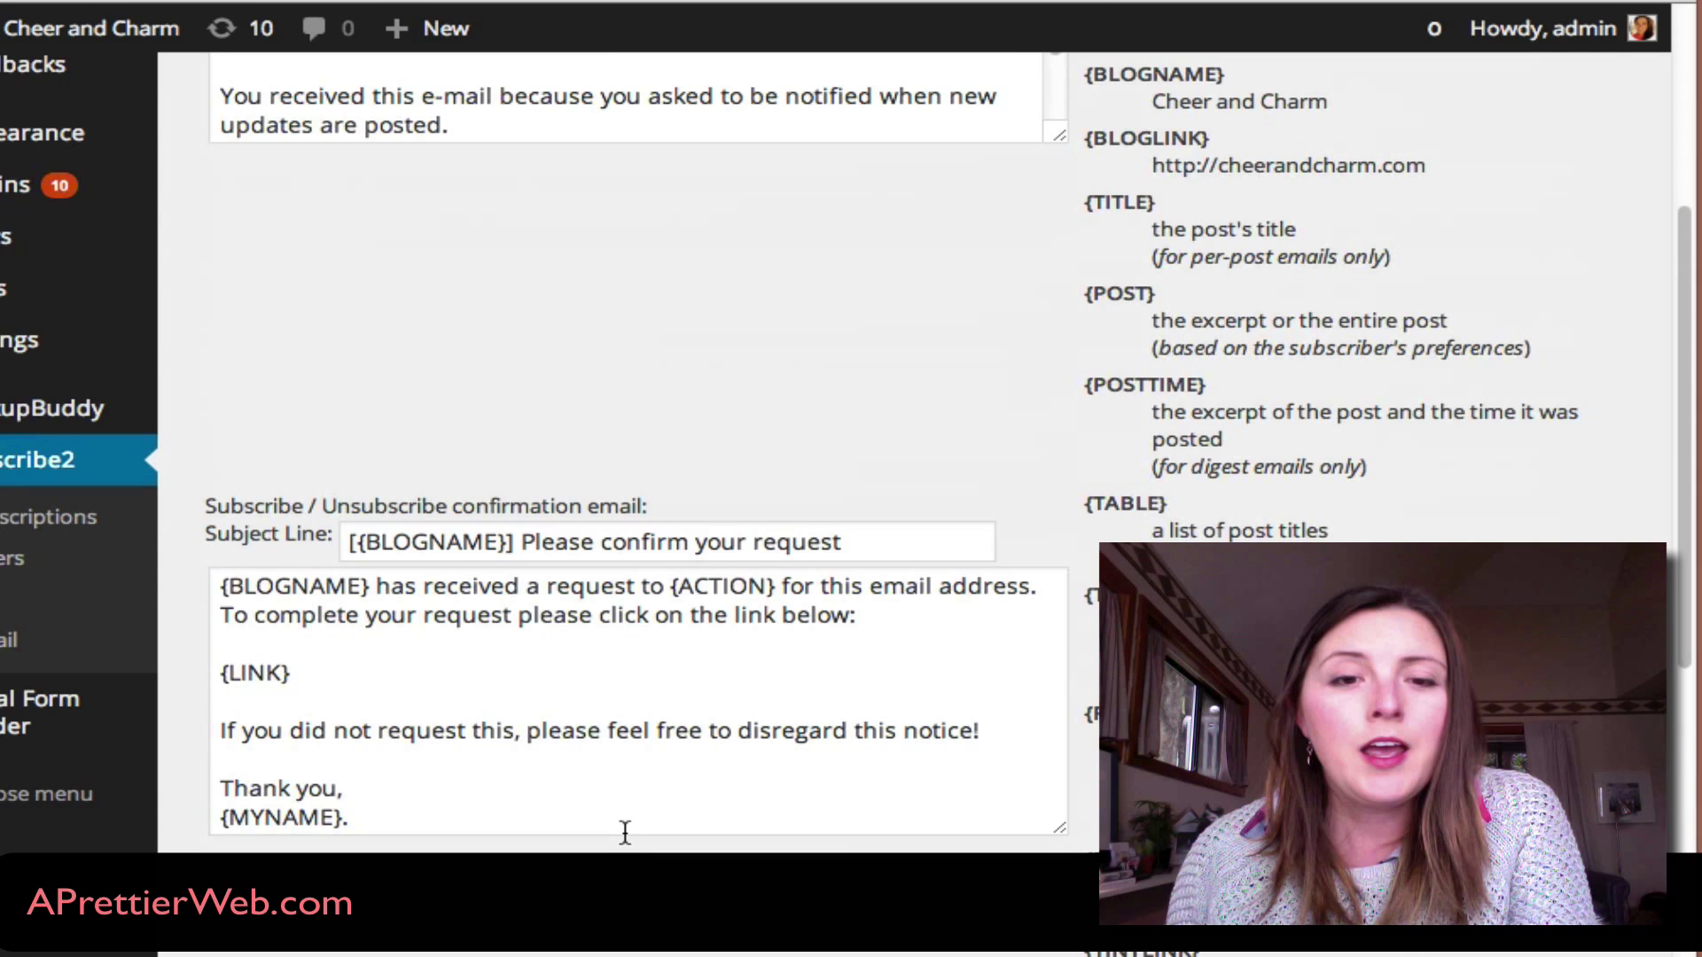
{"action": "scroll", "coordinate": [625, 832], "scroll_direction": "up", "scroll_amount": 10}
{"action": "left_click", "coordinate": [950, 118]}
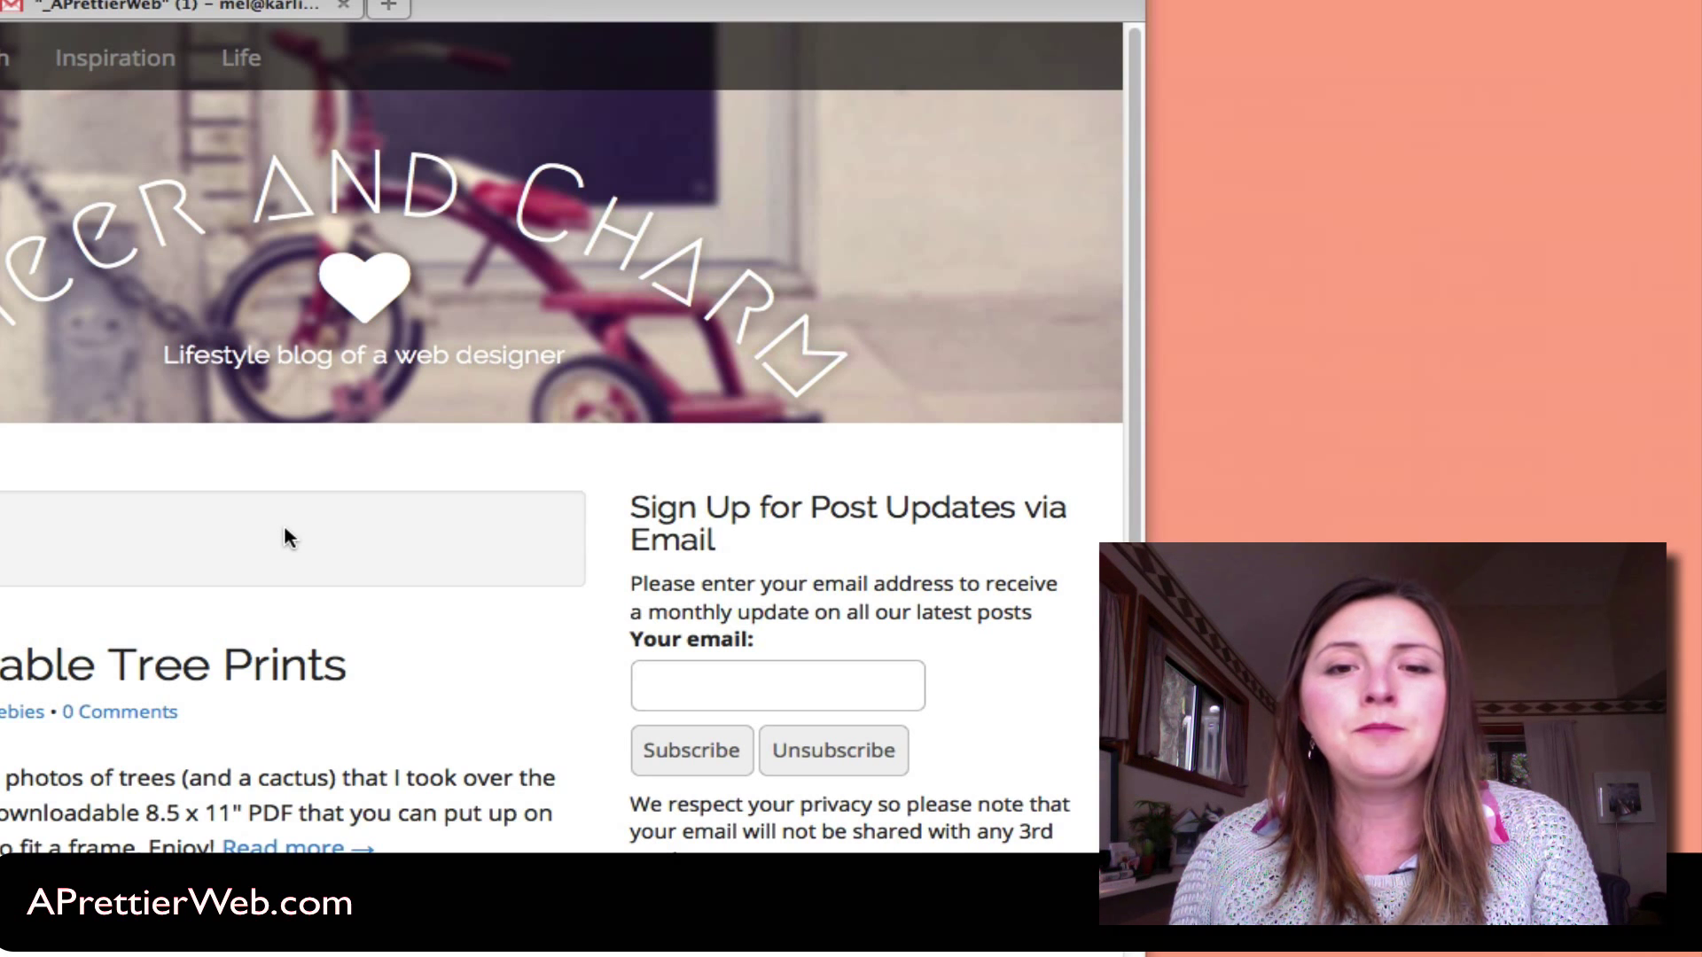
Step: Subscribe via the sidebar form using the autocompleted email address and close the confirmation popup
{"action": "scroll", "coordinate": [285, 532], "scroll_direction": "down", "scroll_amount": 1}
{"action": "scroll", "coordinate": [369, 440], "scroll_direction": "down", "scroll_amount": 2}
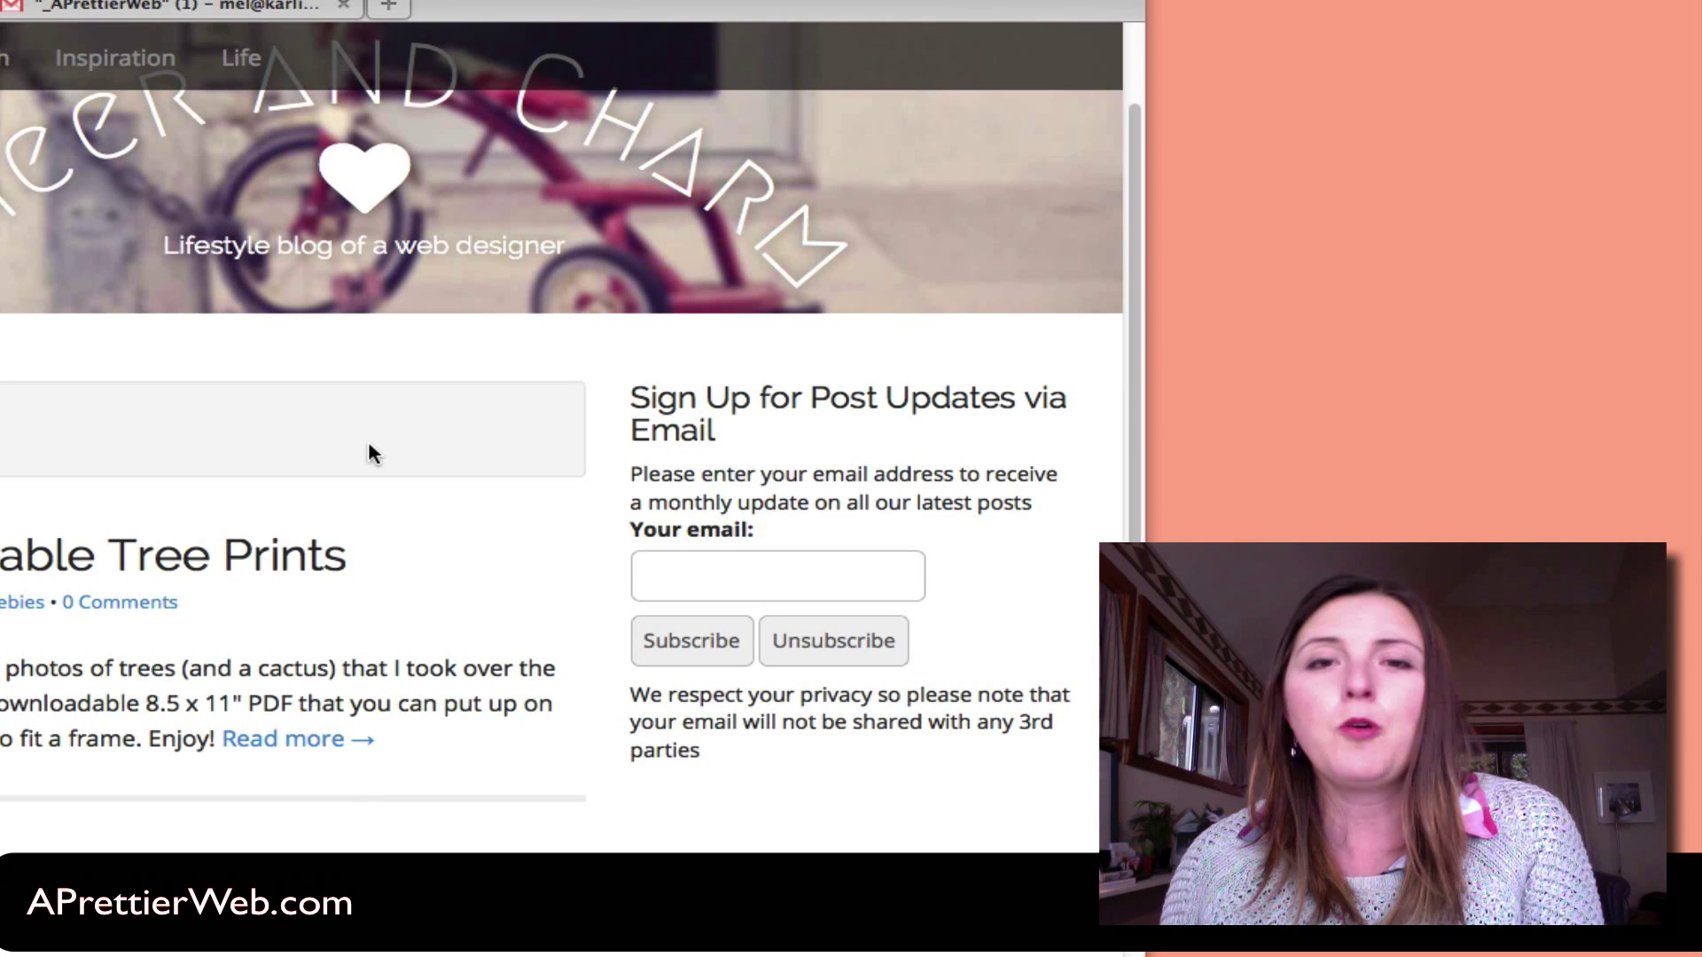
{"action": "left_click", "coordinate": [704, 571]}
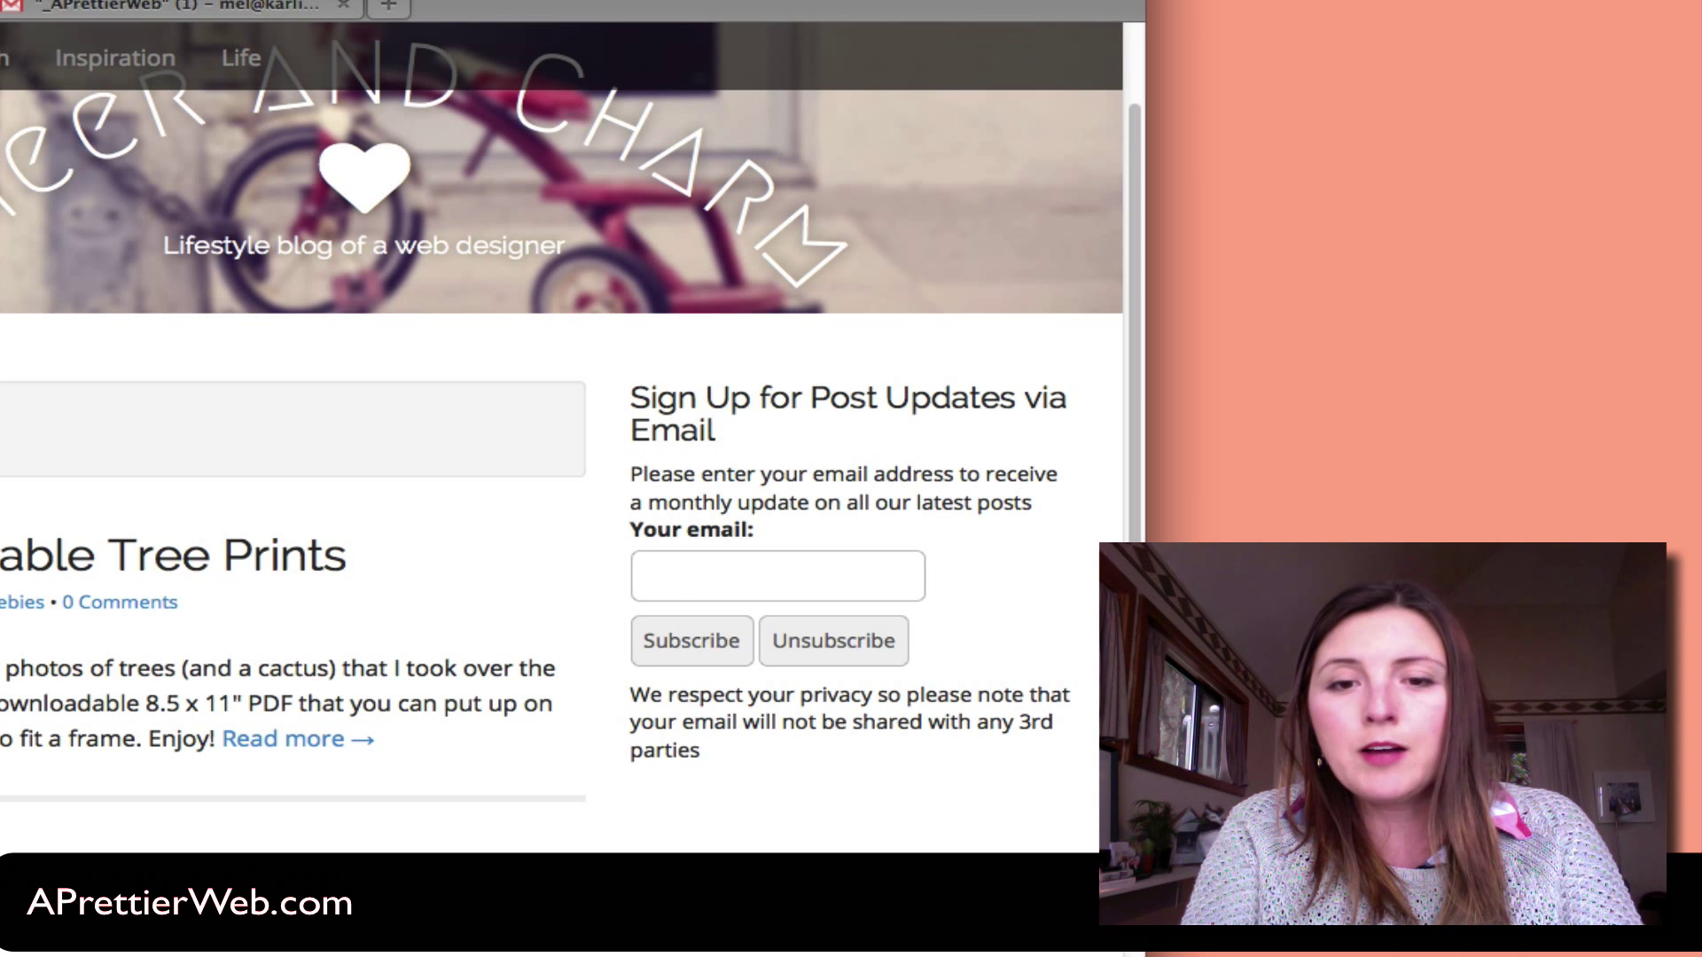
{"action": "type", "text": "mel@"}
{"action": "key", "text": "Down"}
{"action": "key", "text": "Return"}
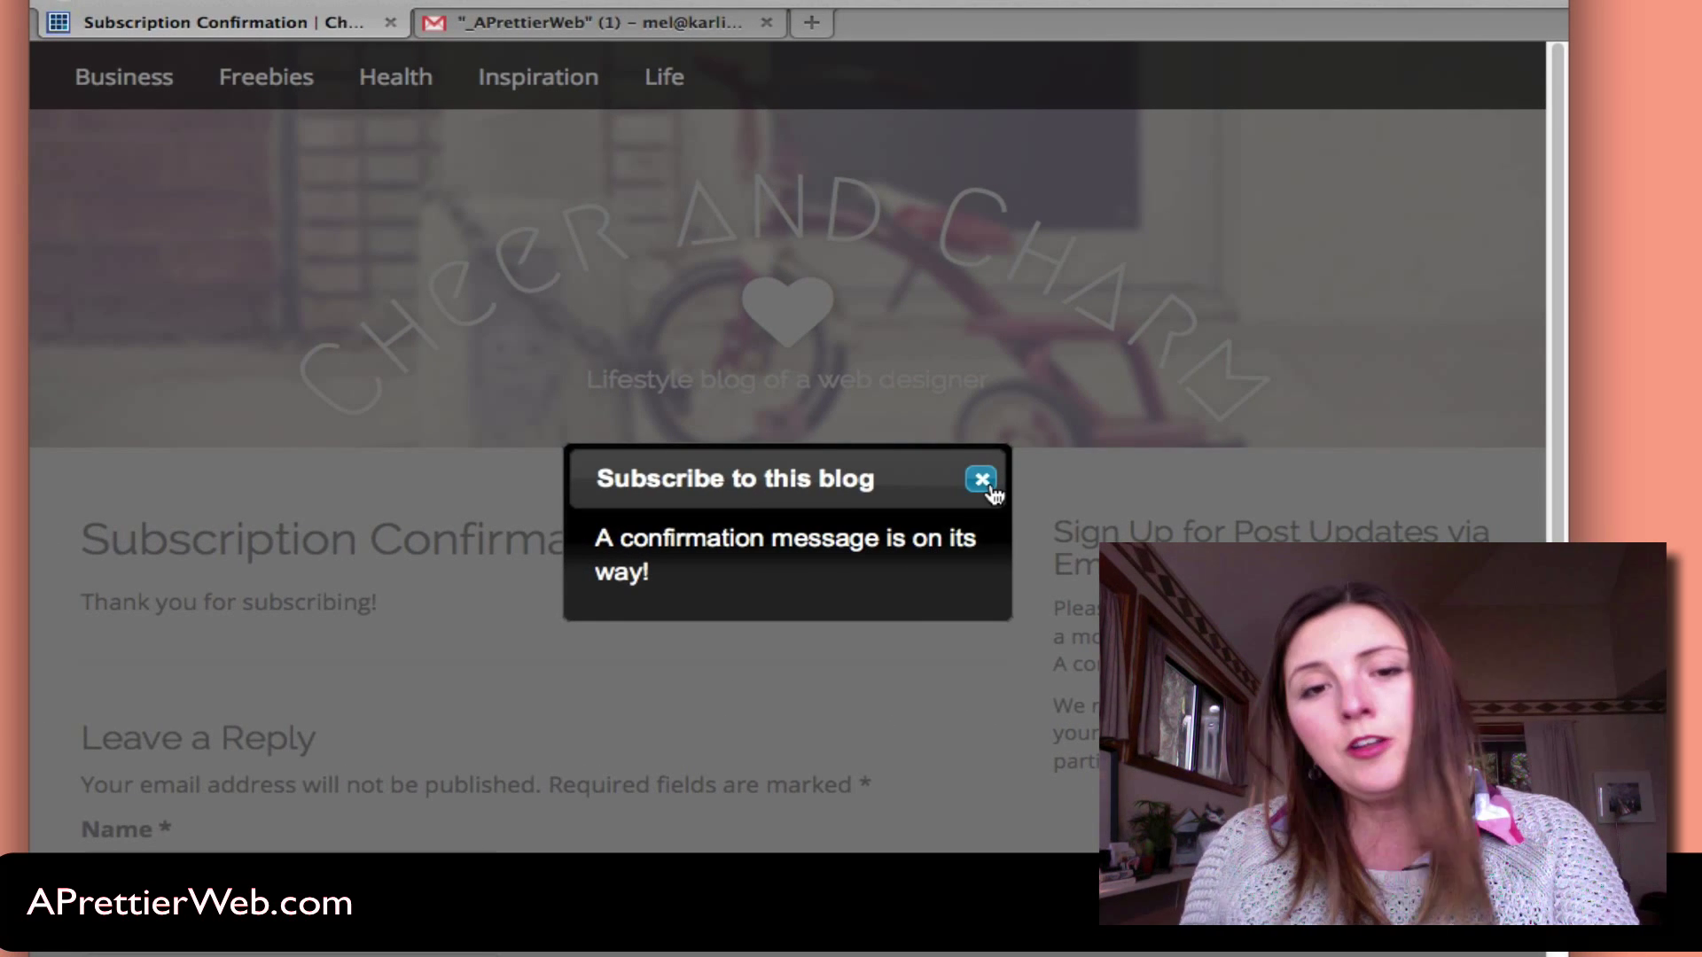
{"action": "left_click", "coordinate": [982, 484]}
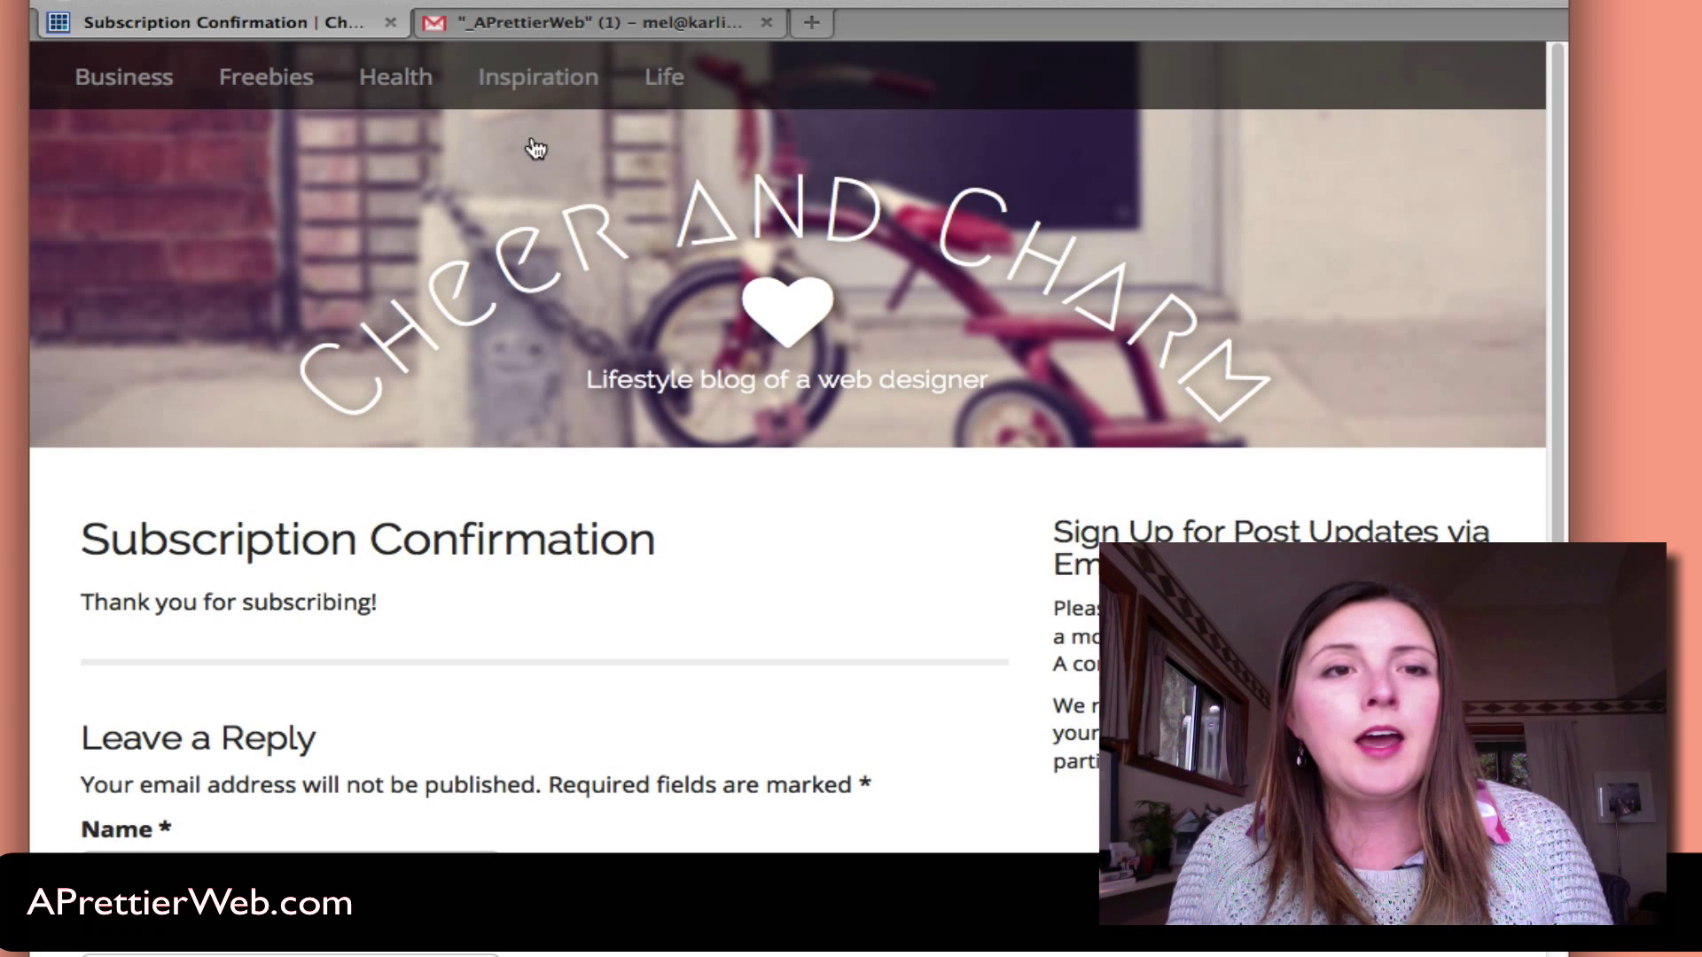
Step: In Gmail, open '[Cheer and Charm] Please confirm your request' and follow its confirmation link
{"action": "left_click", "coordinate": [498, 25]}
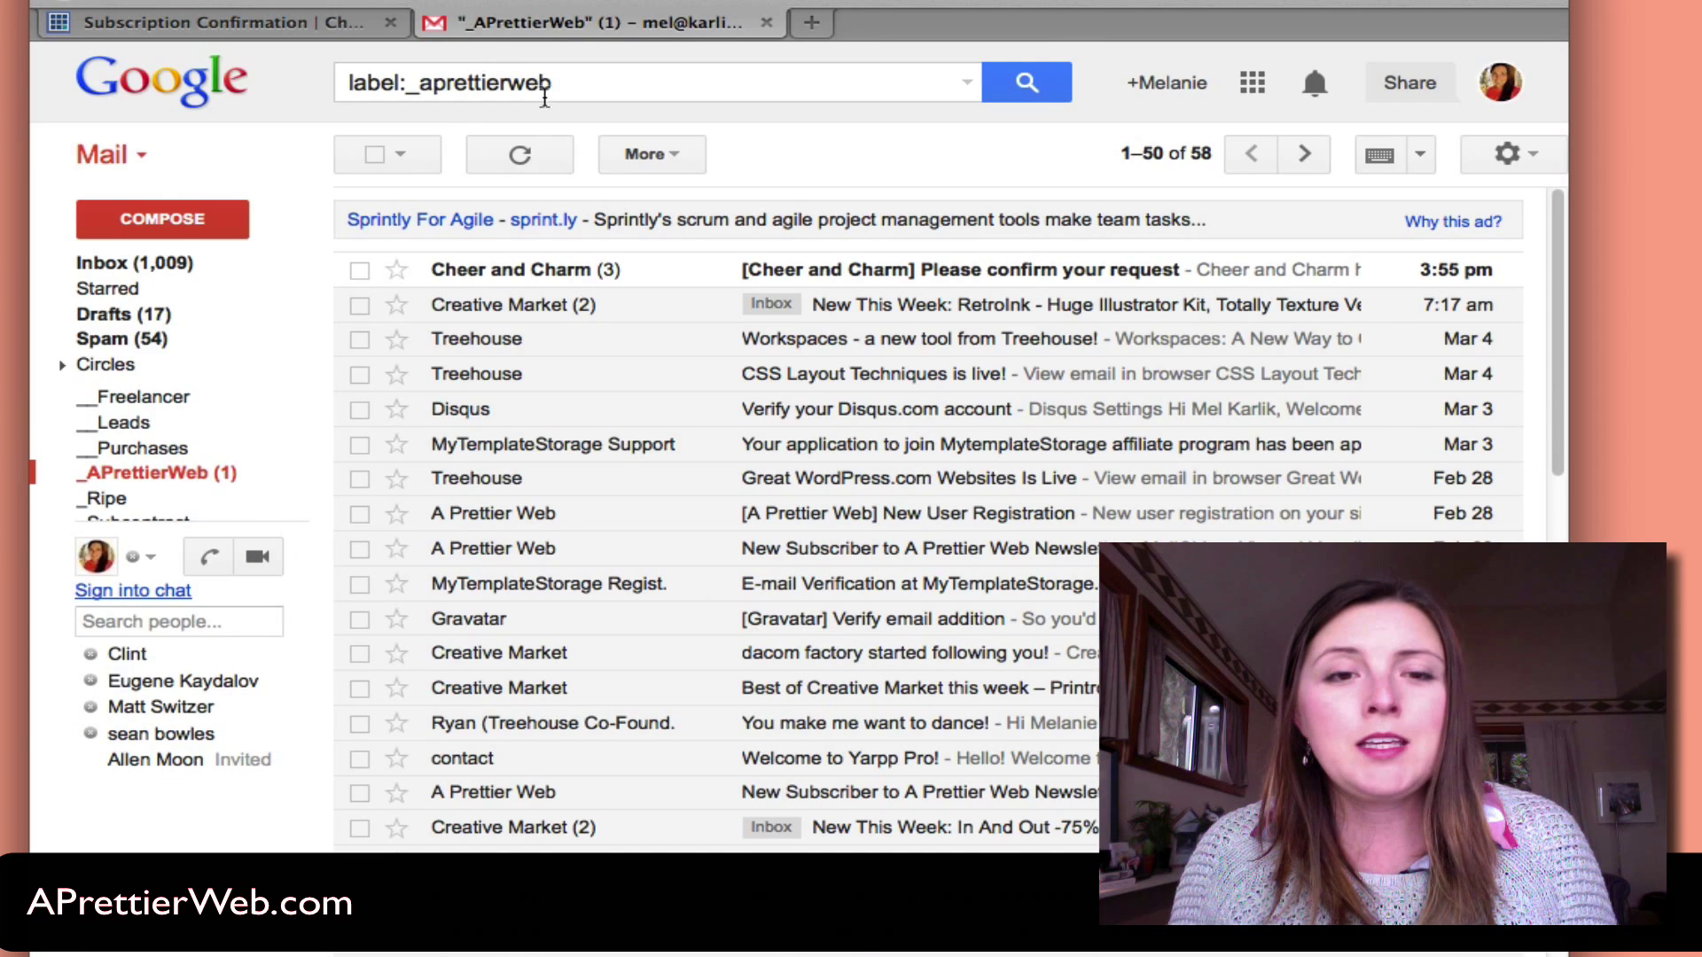
{"action": "left_click", "coordinate": [562, 274]}
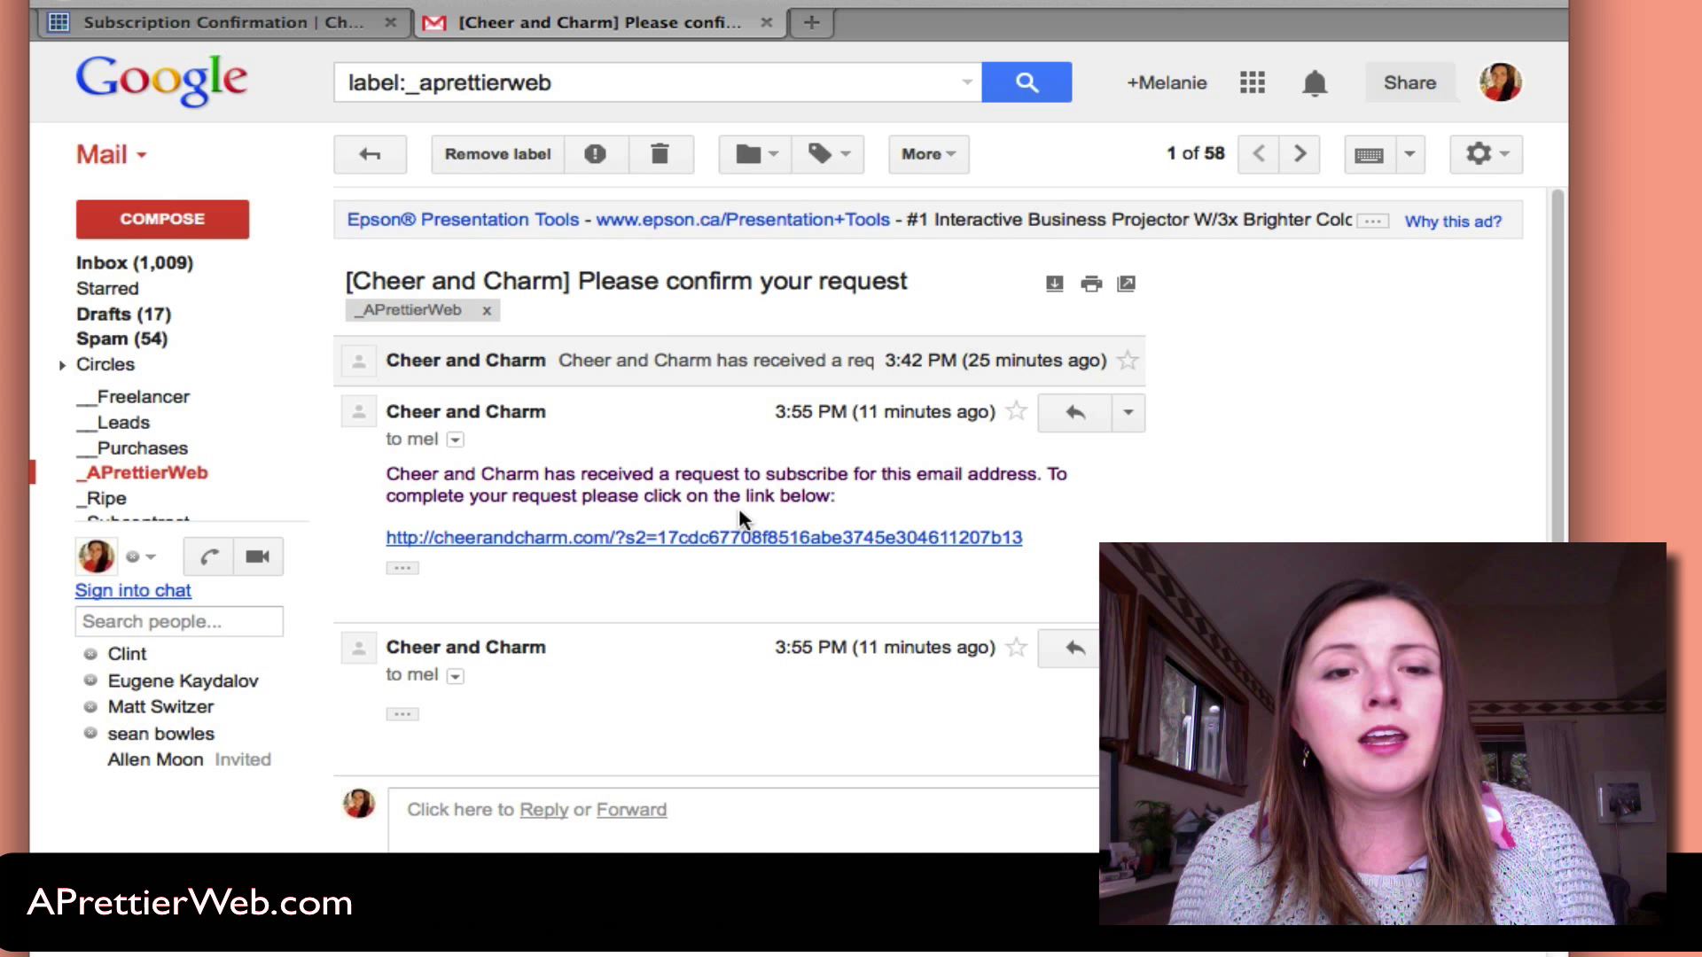
{"action": "left_click", "coordinate": [669, 542]}
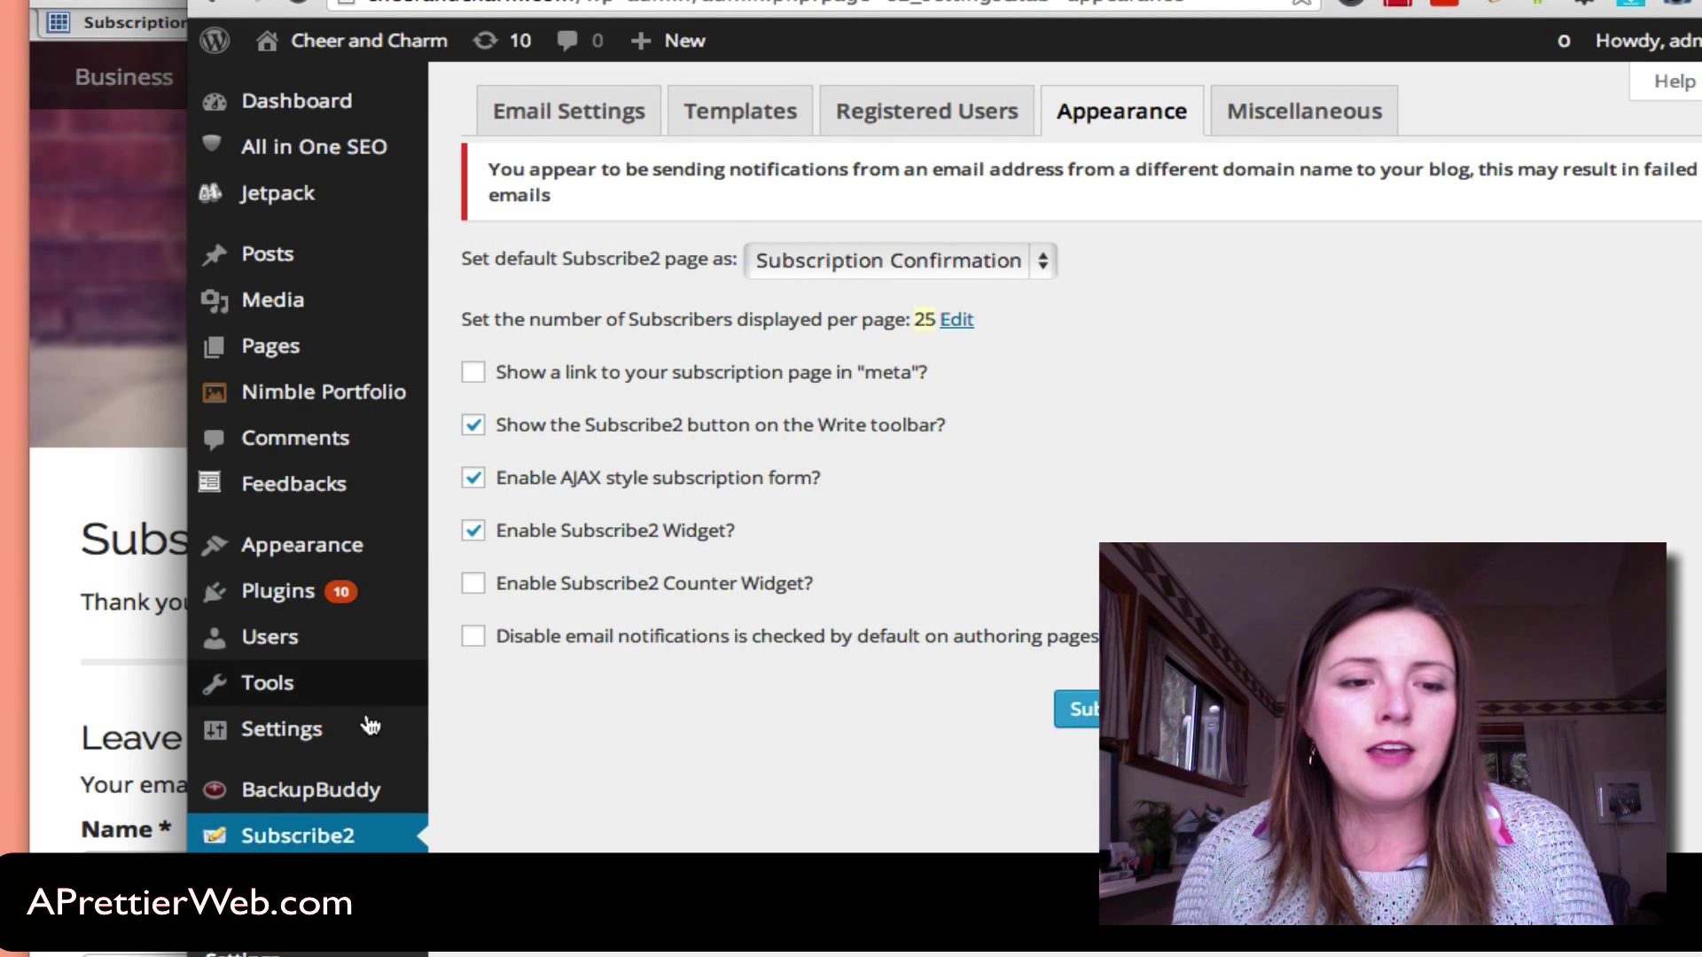
Step: Scroll down the Current Subscribers list showing the two public subscribers
{"action": "scroll", "coordinate": [369, 718], "scroll_direction": "down", "scroll_amount": 3}
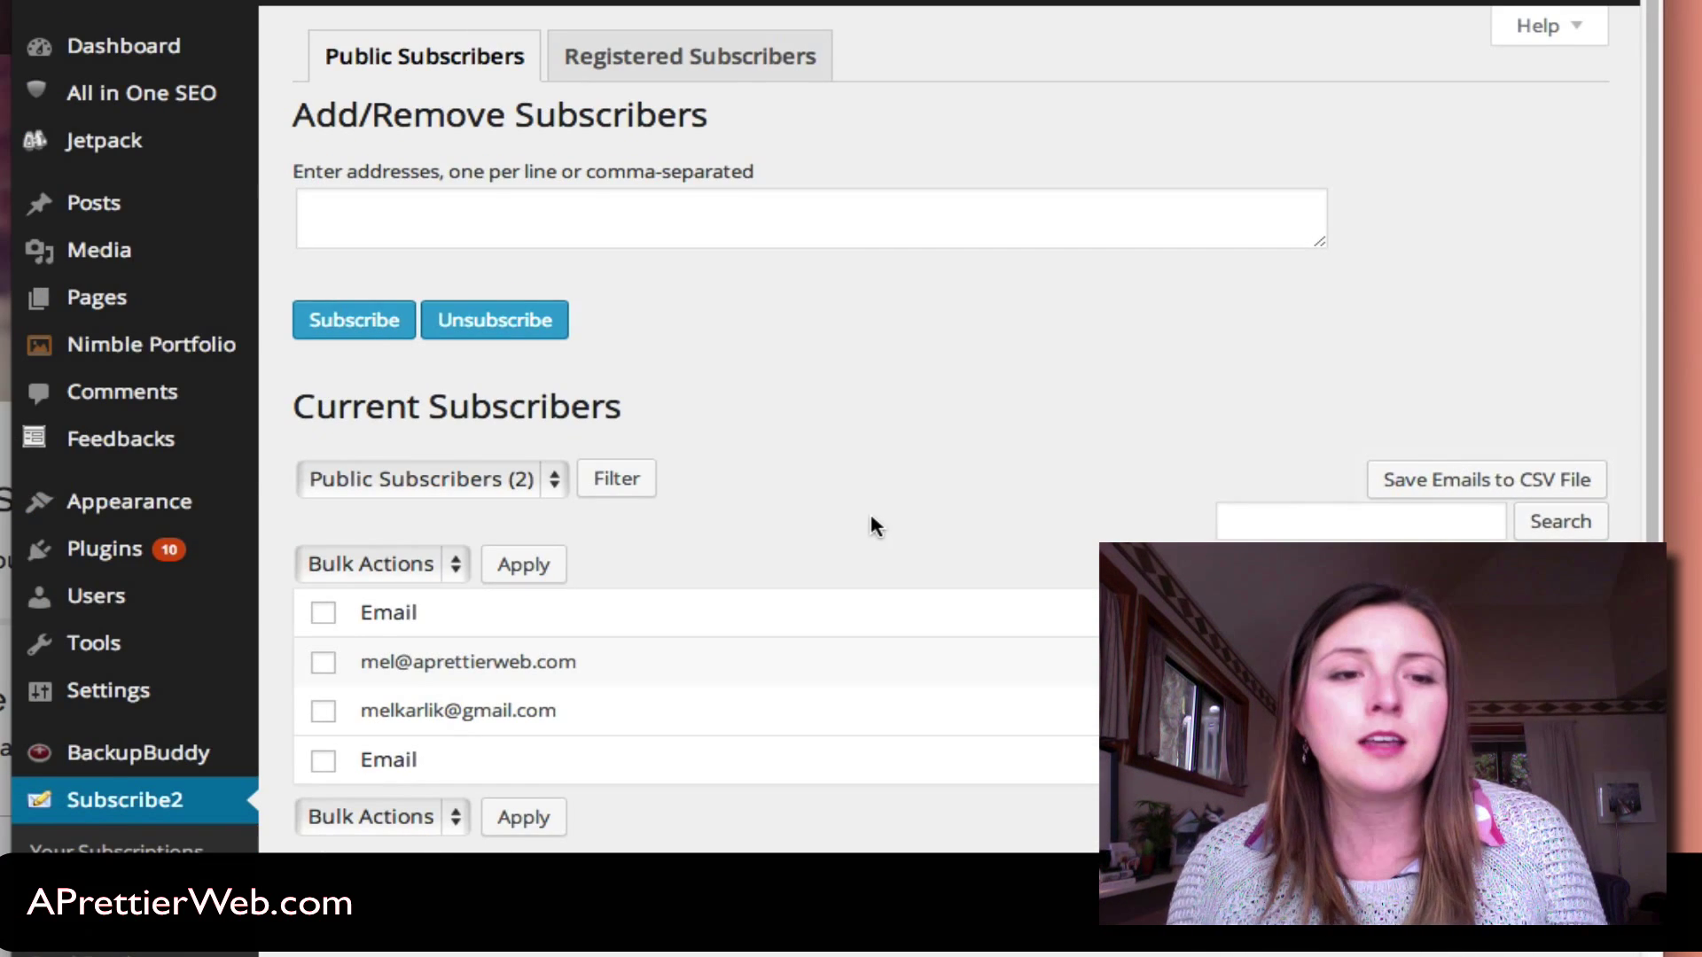
Step: Open Subscribe2's Send Email screen and start writing in the message body
{"action": "scroll", "coordinate": [795, 489], "scroll_direction": "down", "scroll_amount": 3}
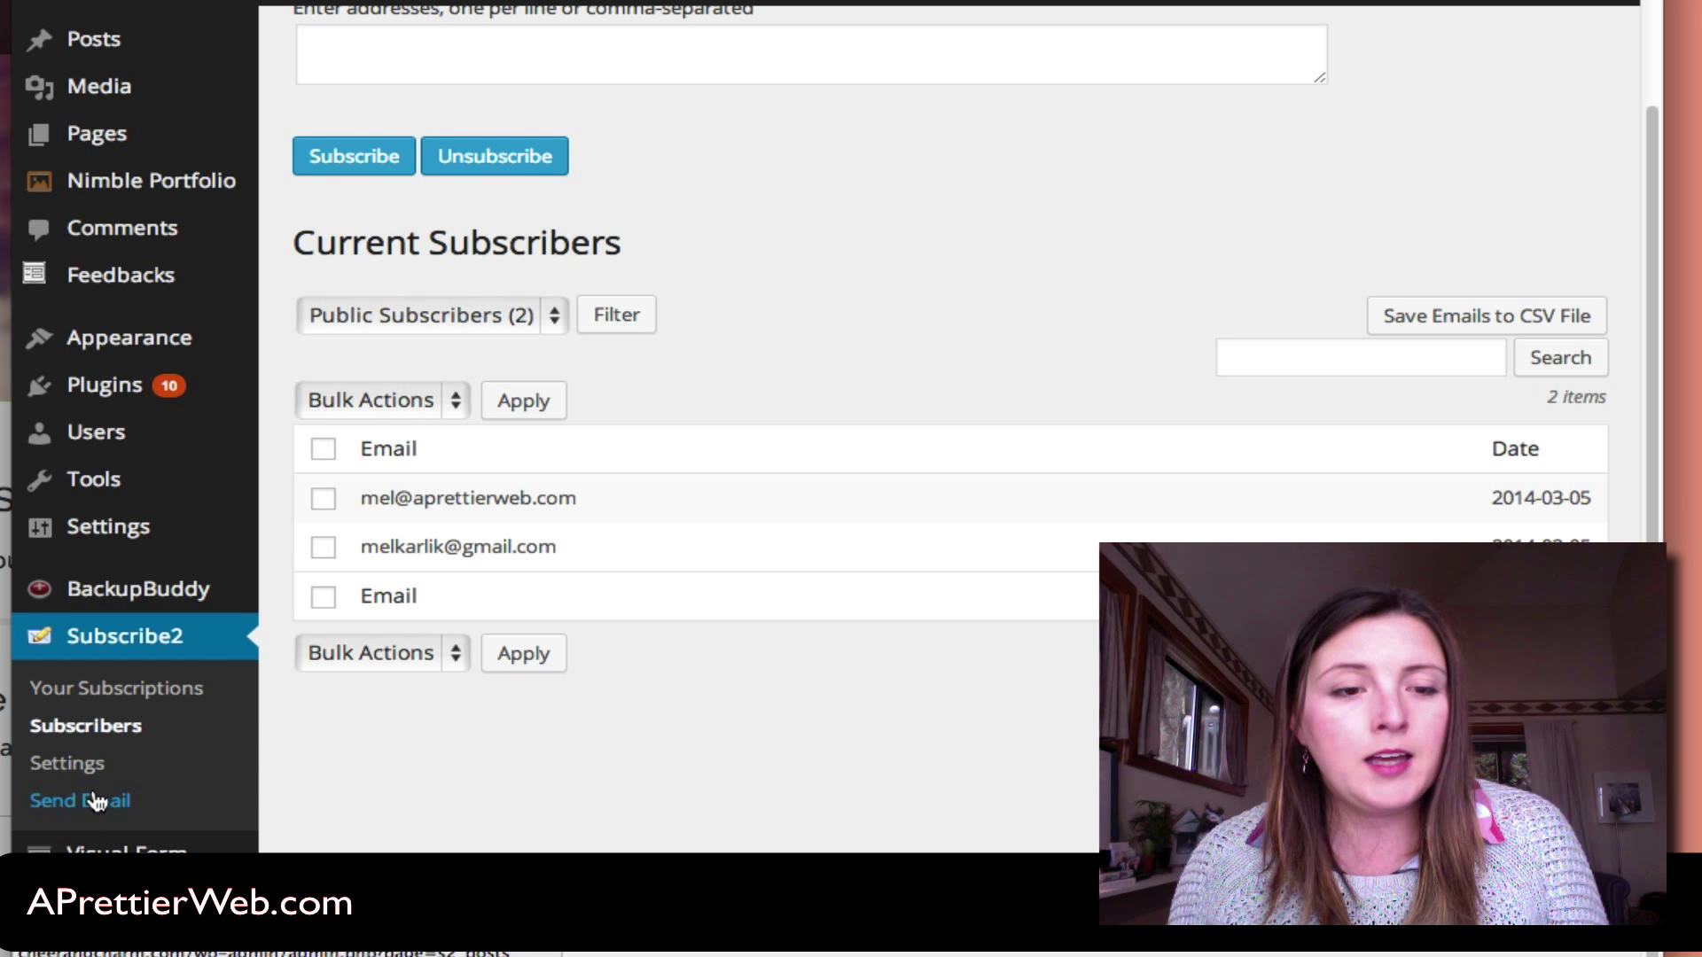
{"action": "left_click", "coordinate": [96, 800]}
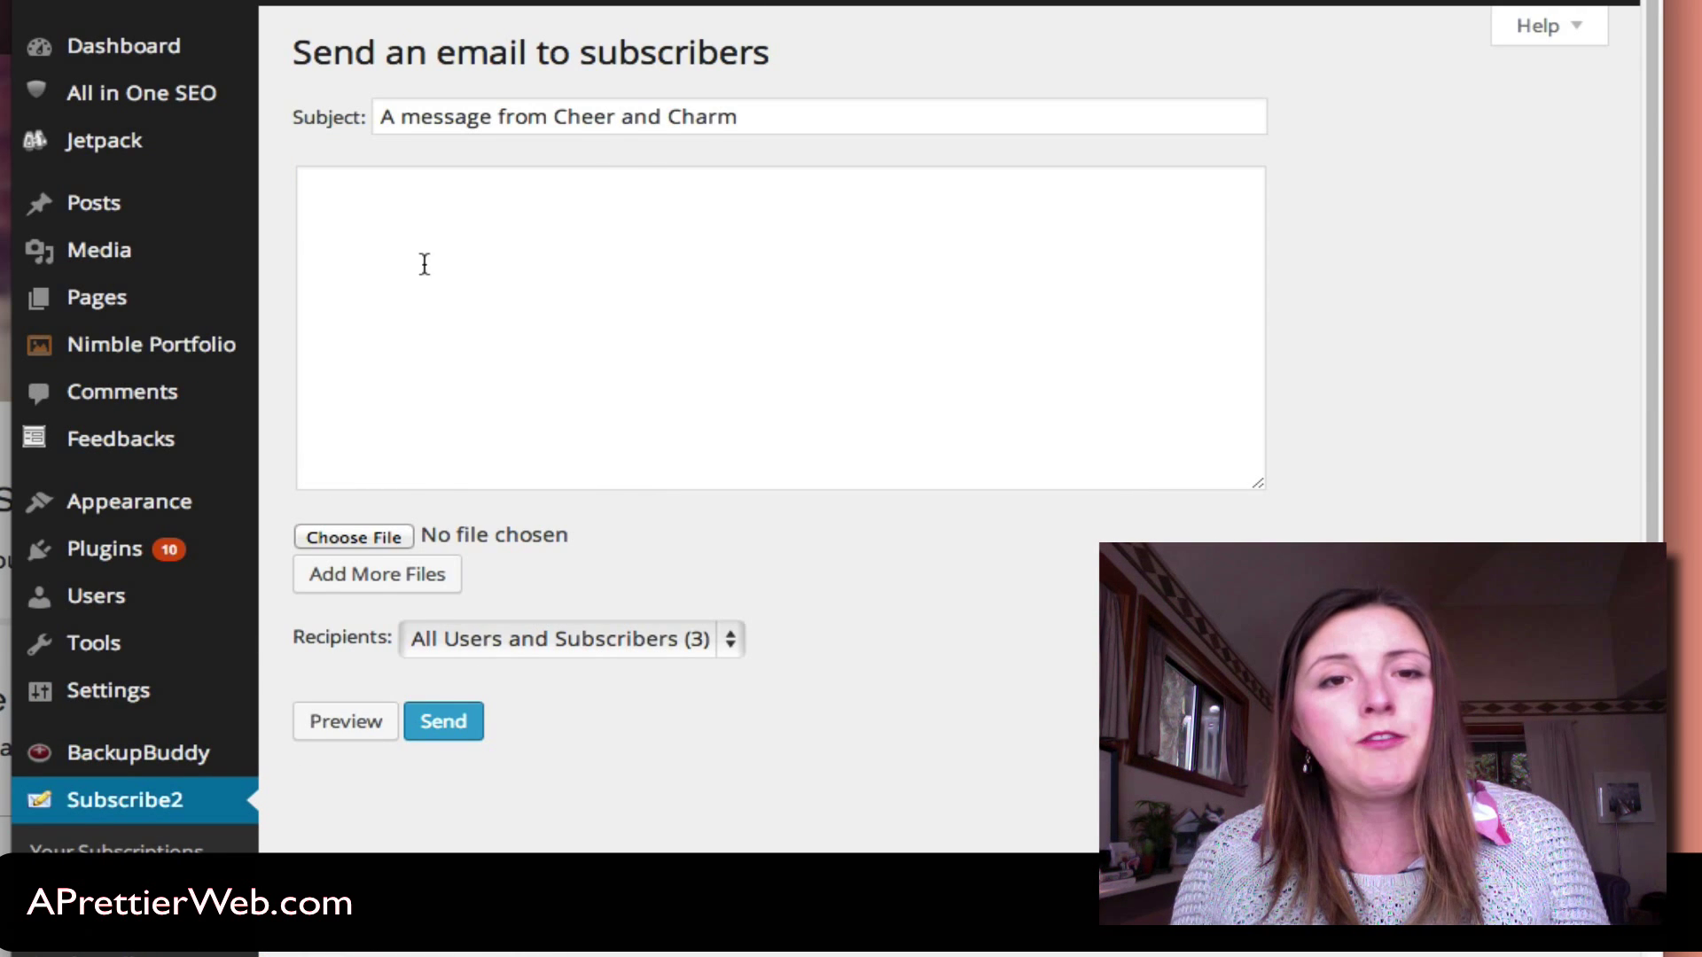
{"action": "left_click", "coordinate": [496, 260]}
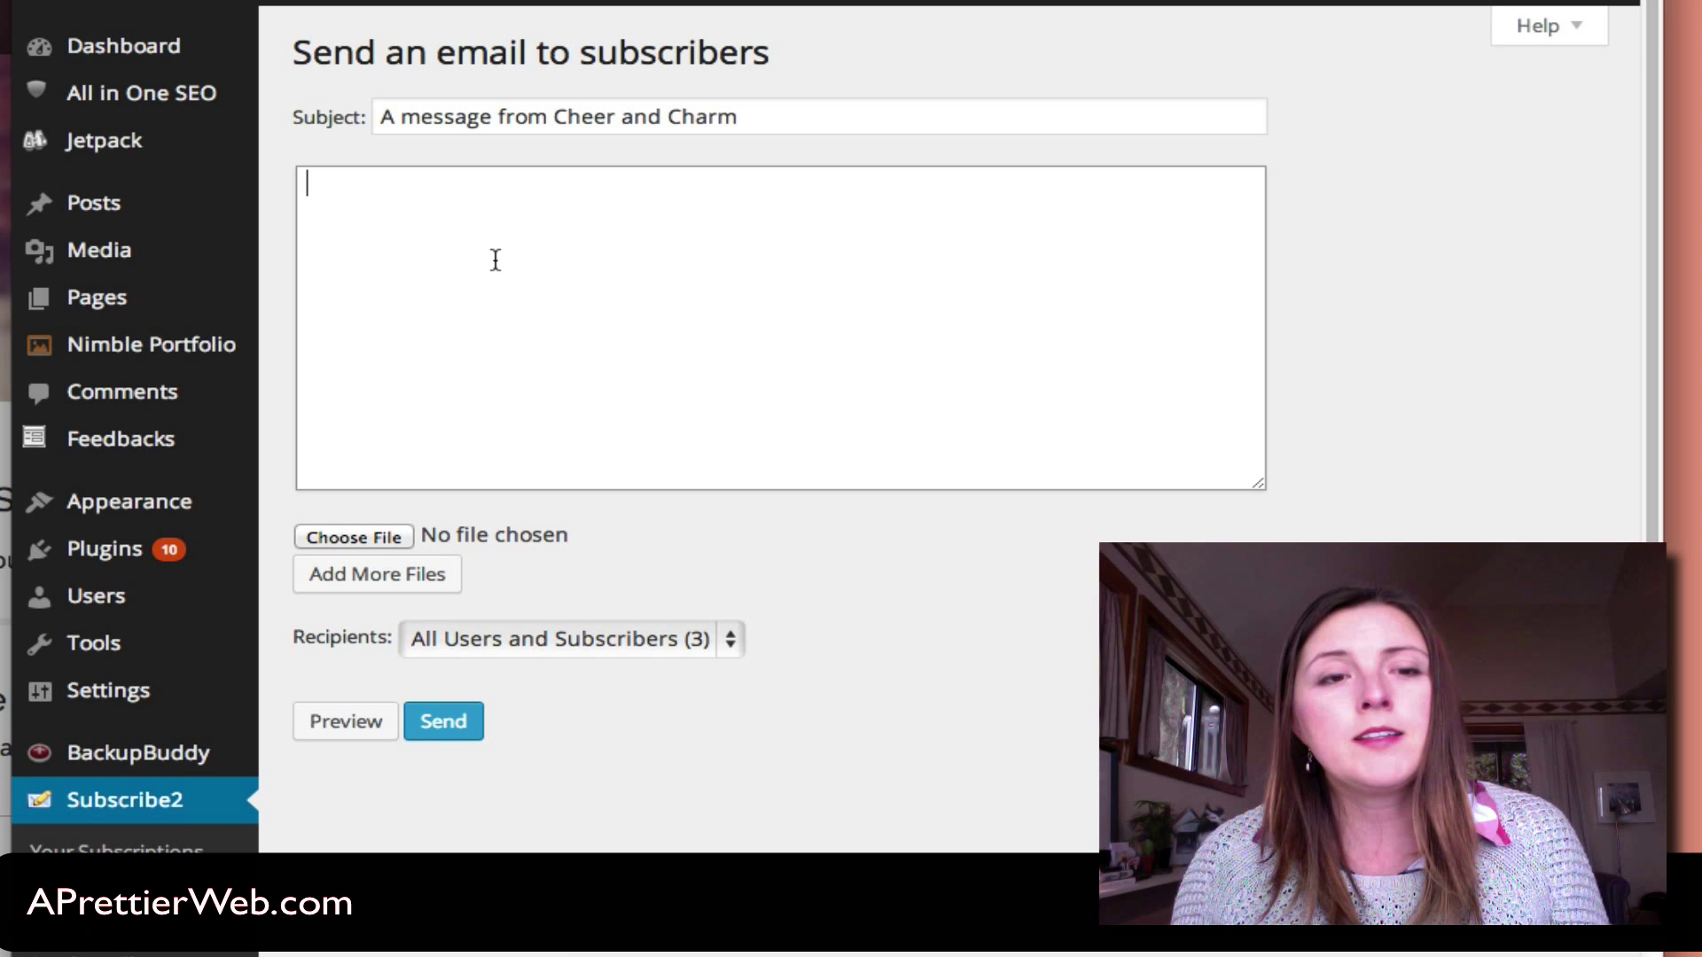